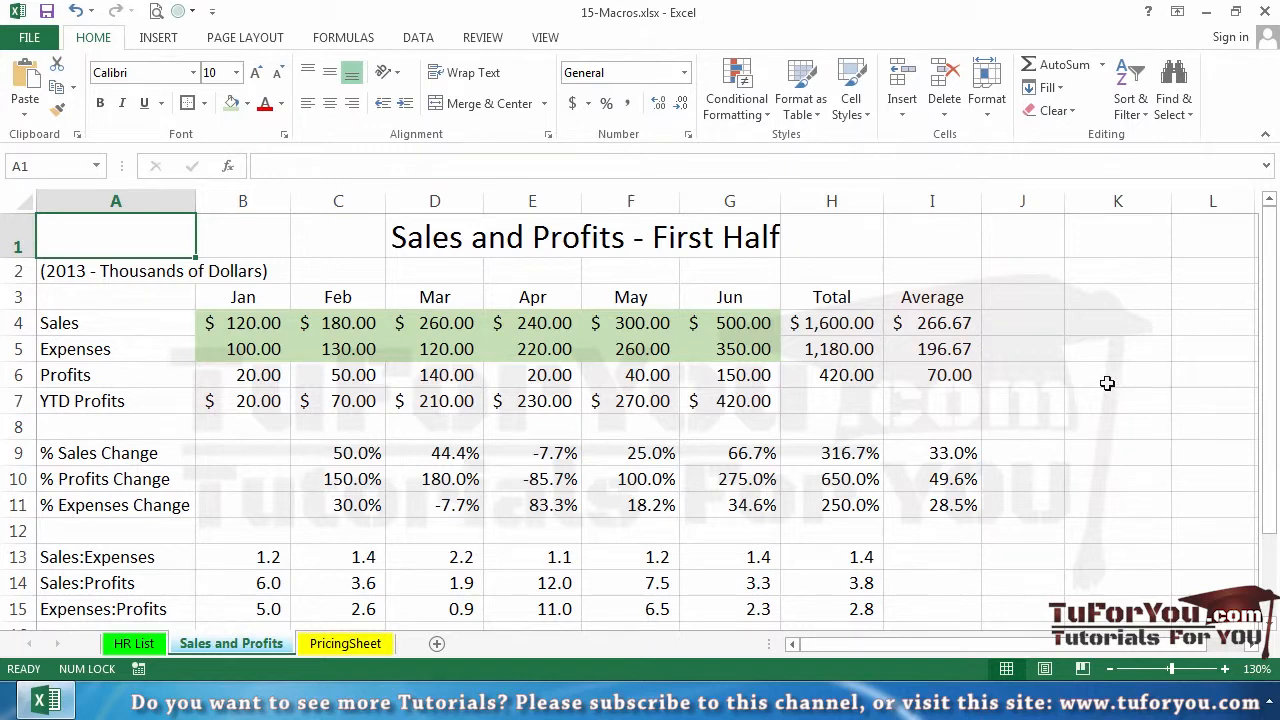
# Undo the last Format Cells action and return to the Sales and Profits sheet
pyautogui.click(92, 12)
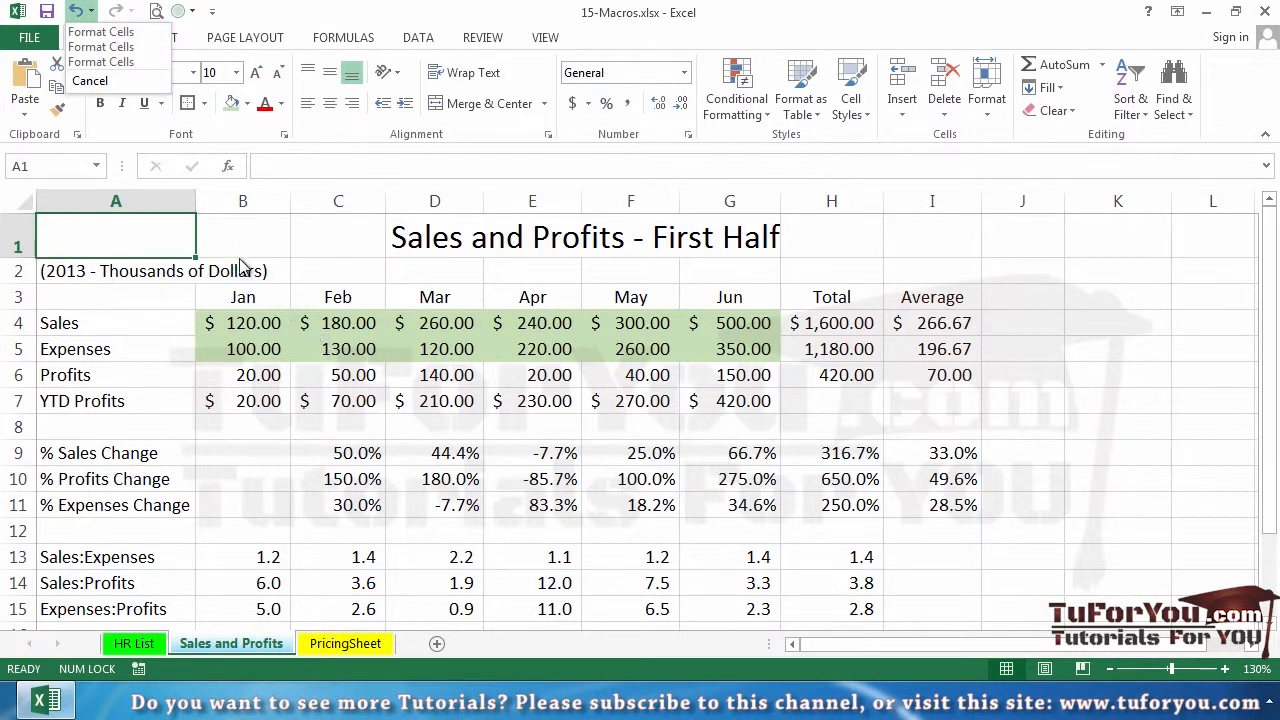
pyautogui.click(110, 33)
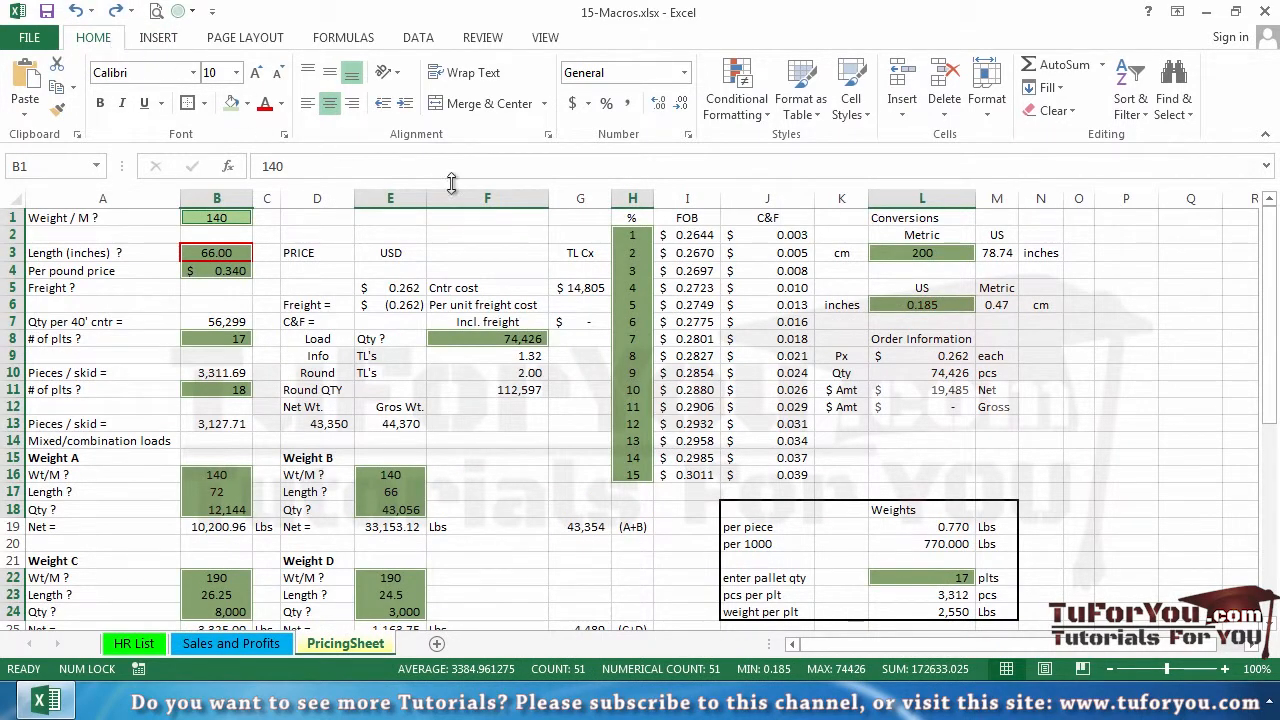
pyautogui.click(240, 645)
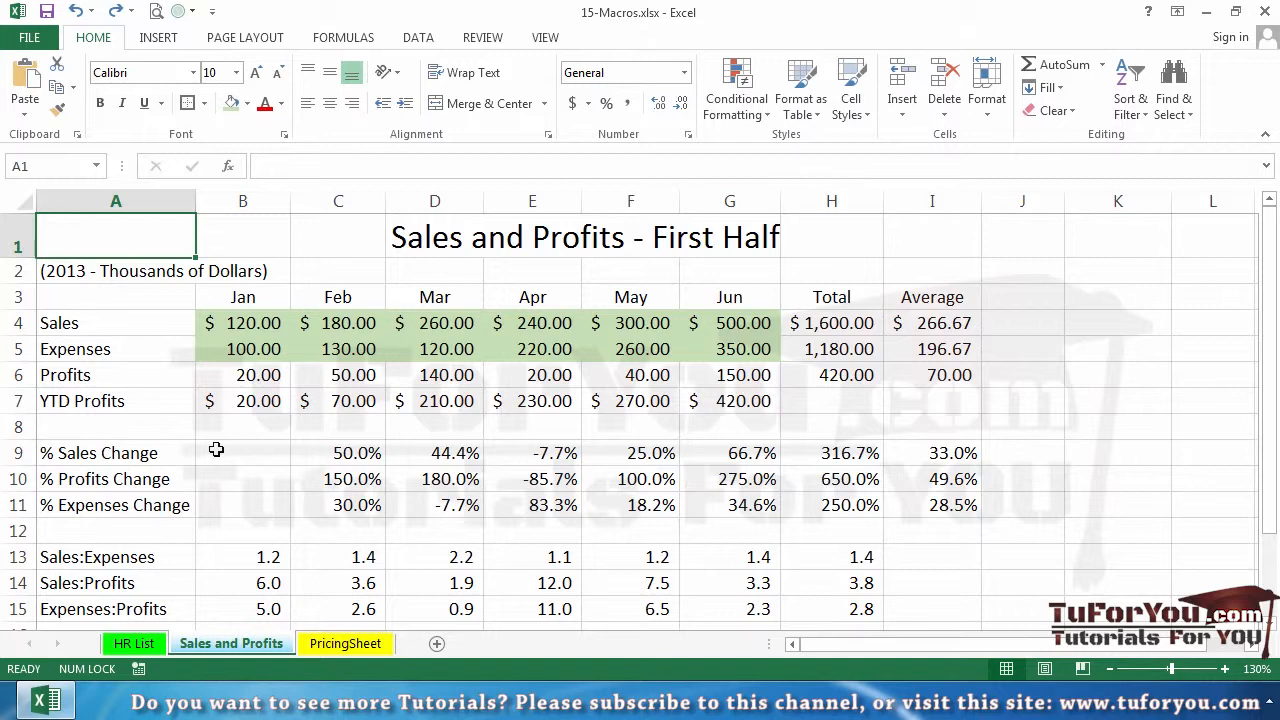
pyautogui.click(240, 403)
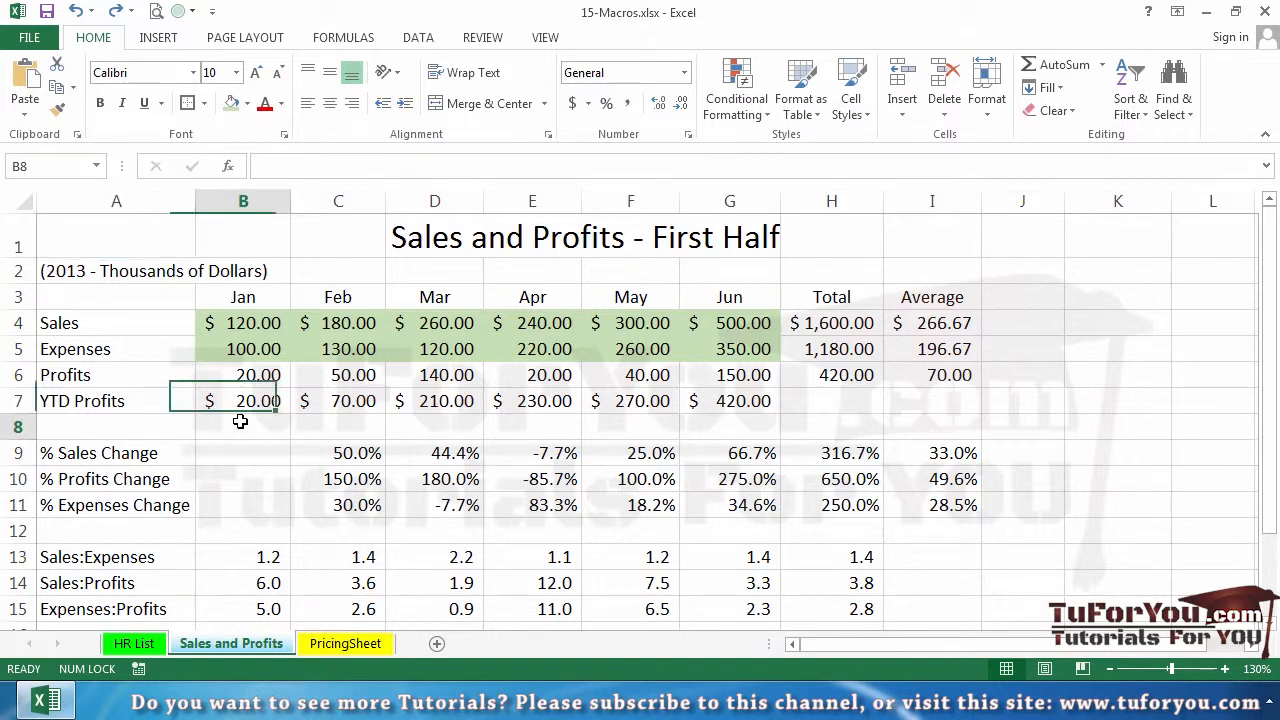
pyautogui.click(240, 421)
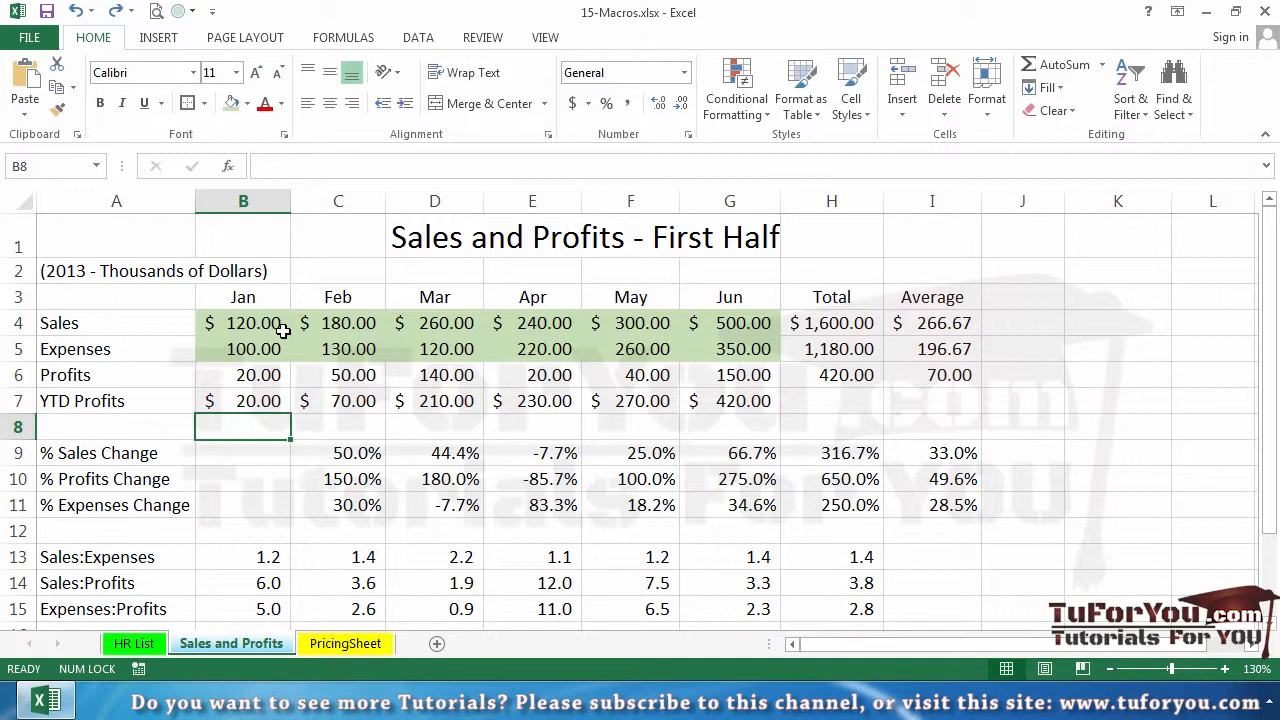
# Remove the fill color from the monthly Sales and Expenses values in B4:G5
pyautogui.moveTo(265, 323); pyautogui.dragTo(706, 344)
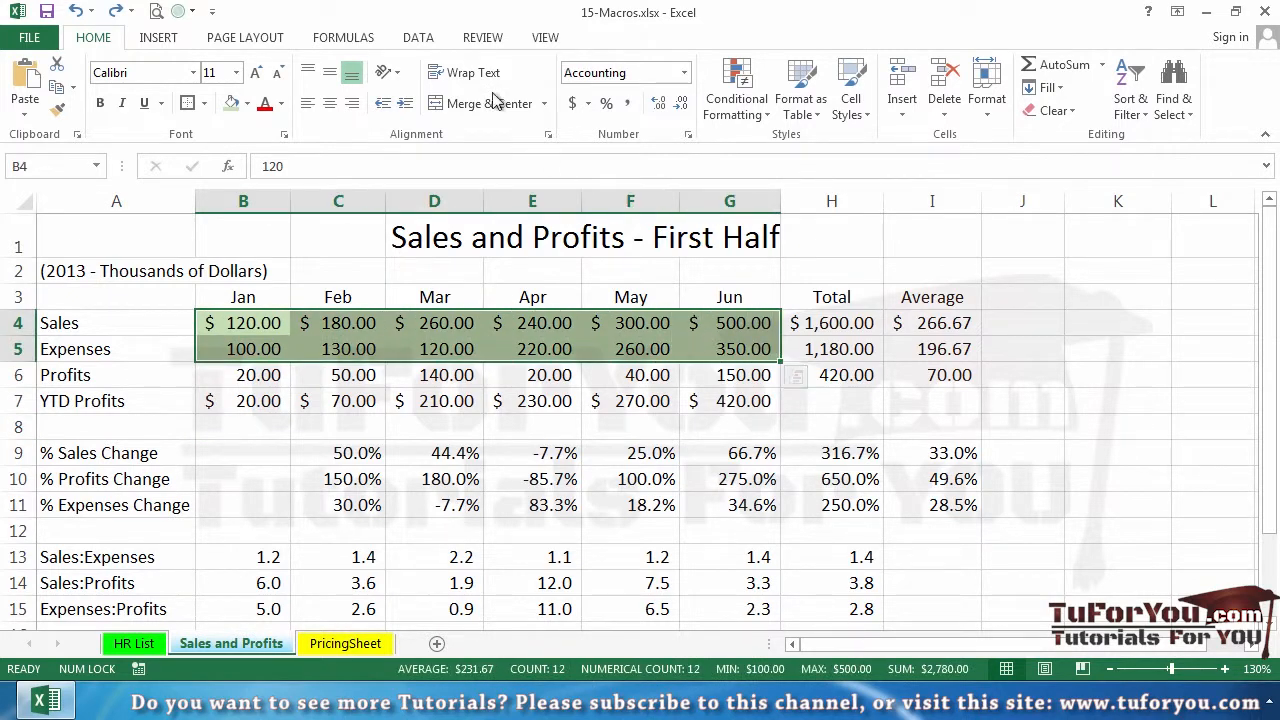
pyautogui.click(247, 103)
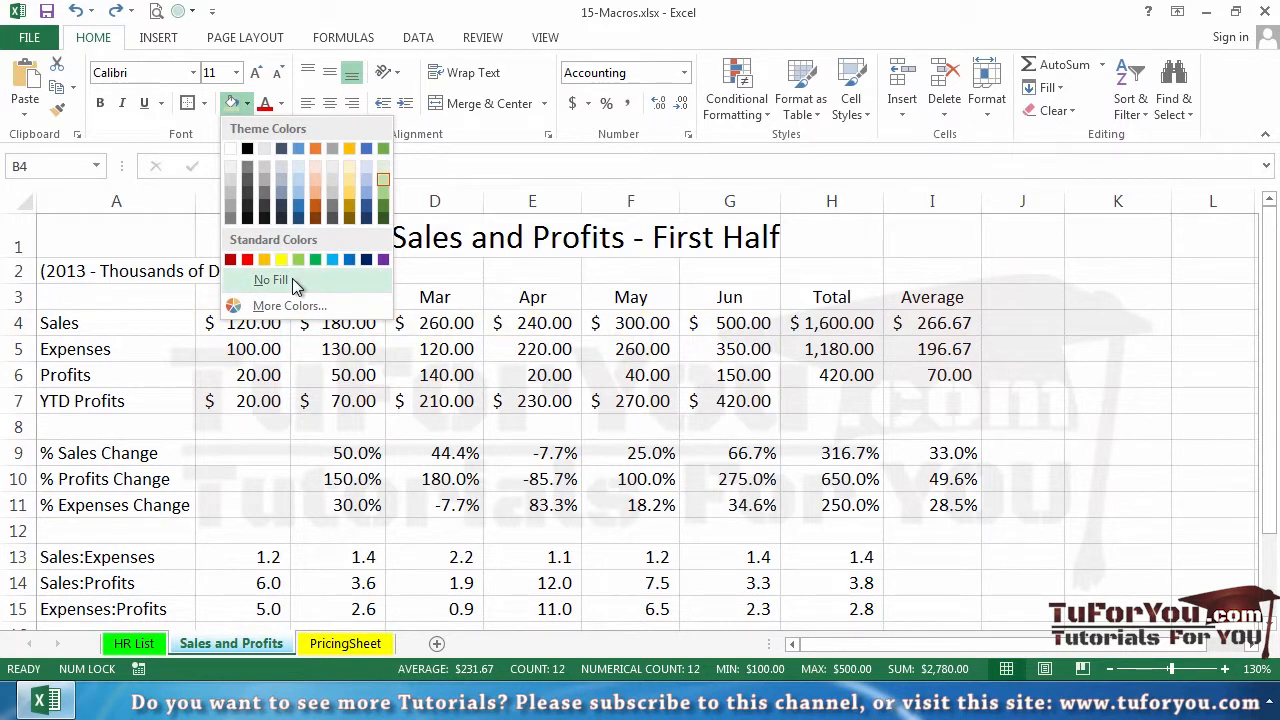
pyautogui.click(292, 278)
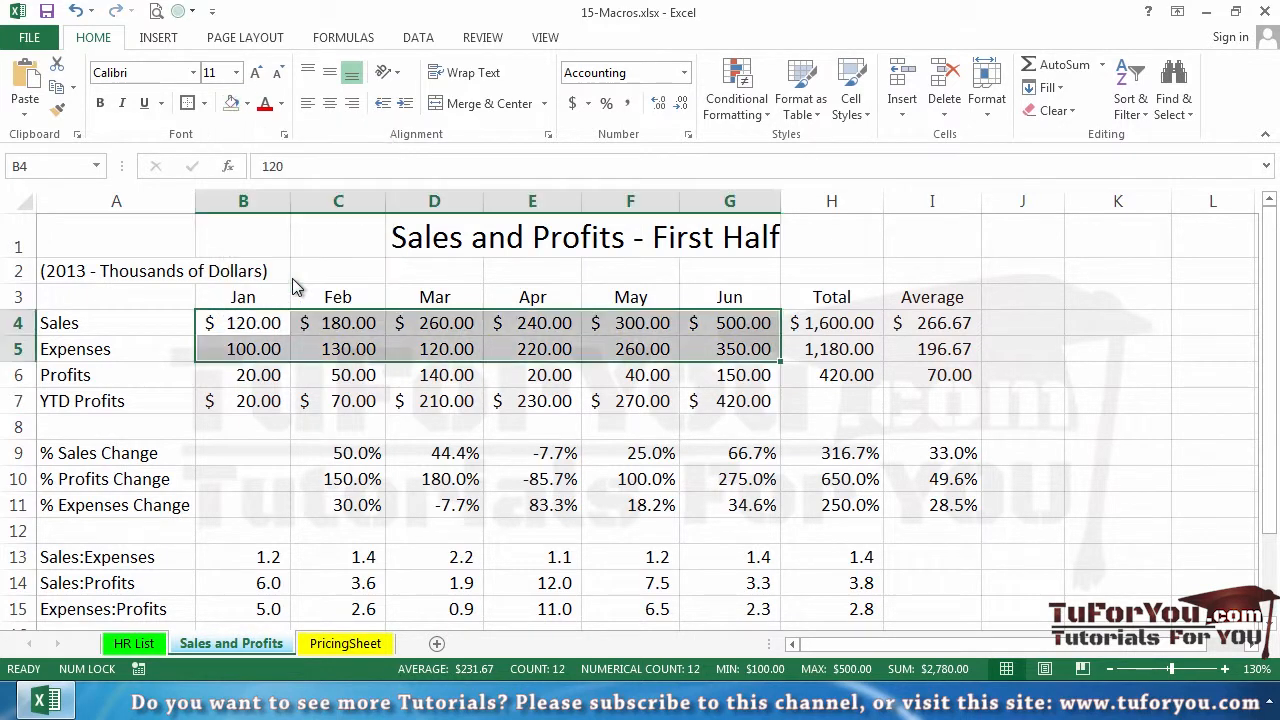
pyautogui.click(535, 432)
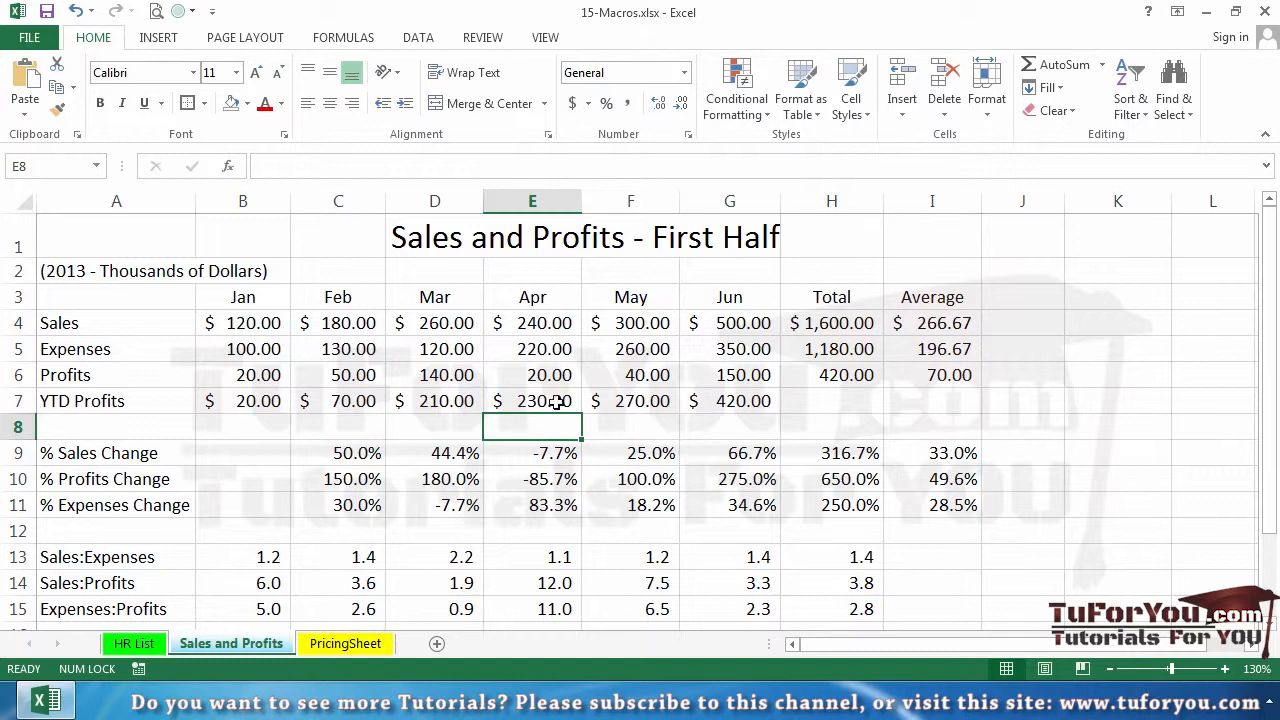
# Run the PERSONAL.XLSB!HighlightValueCells macro on the Sales and Profits sheet
pyautogui.click(546, 40)
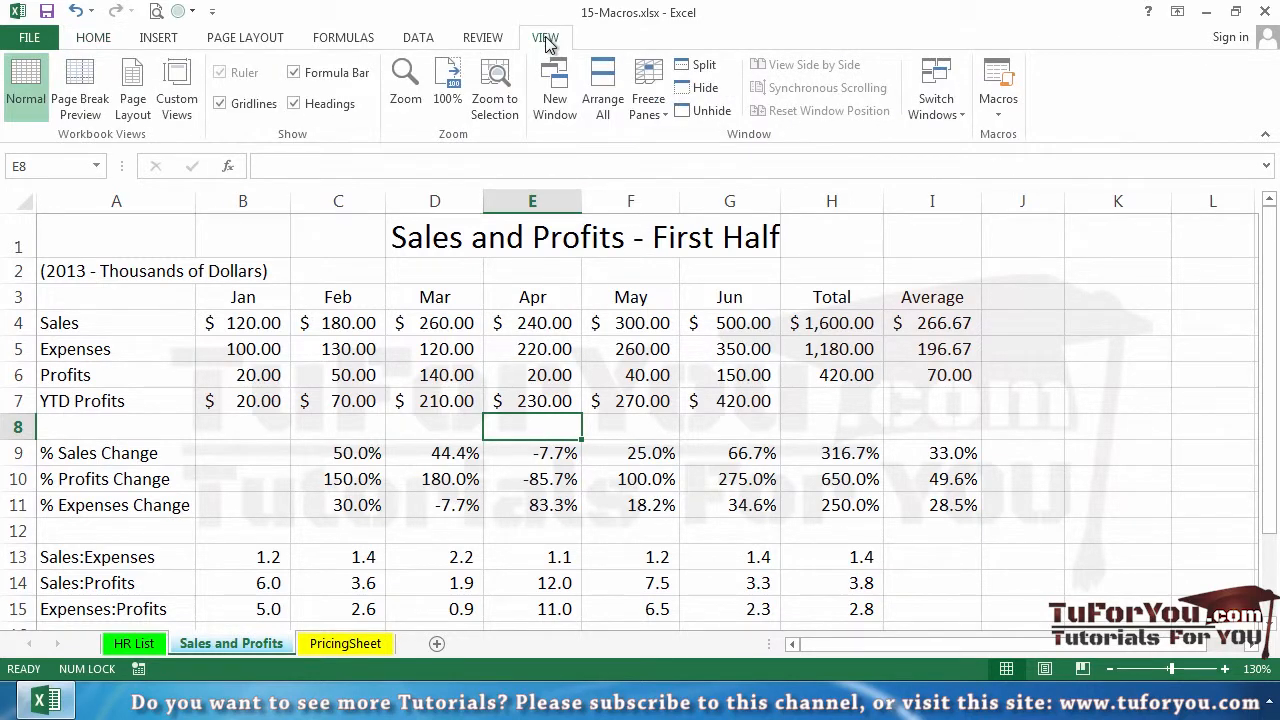
pyautogui.click(1003, 117)
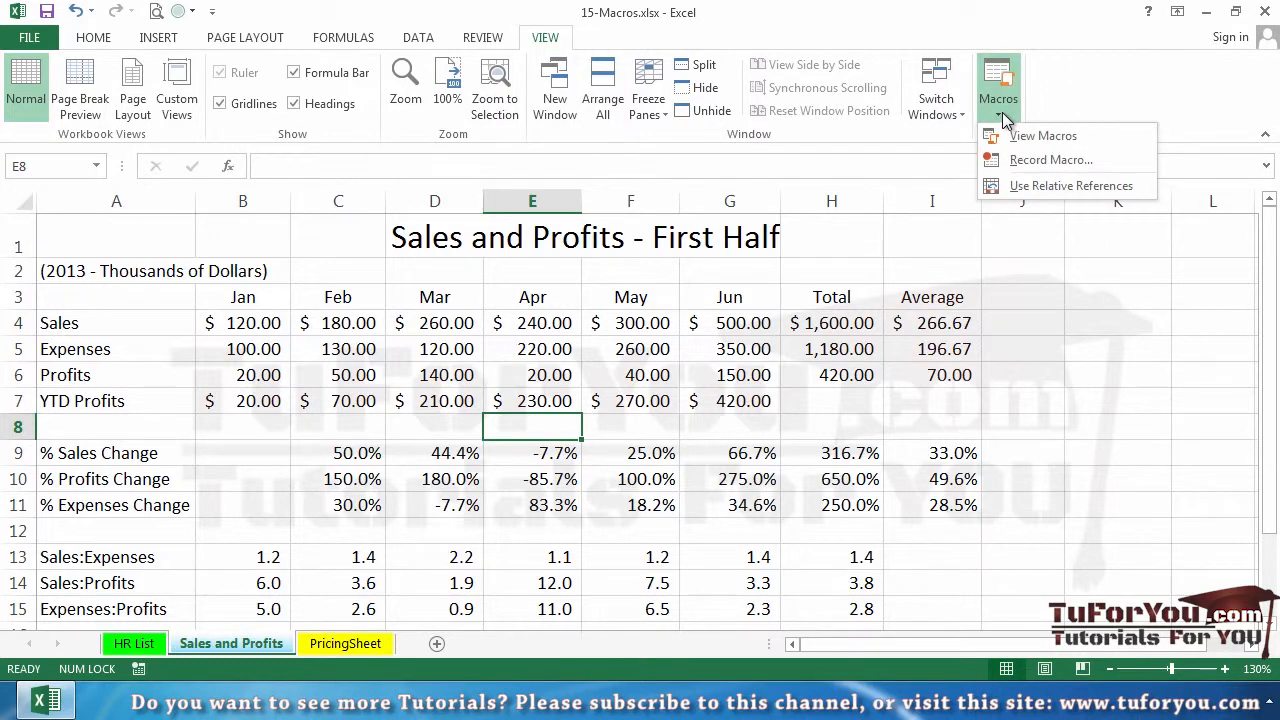
pyautogui.click(1040, 136)
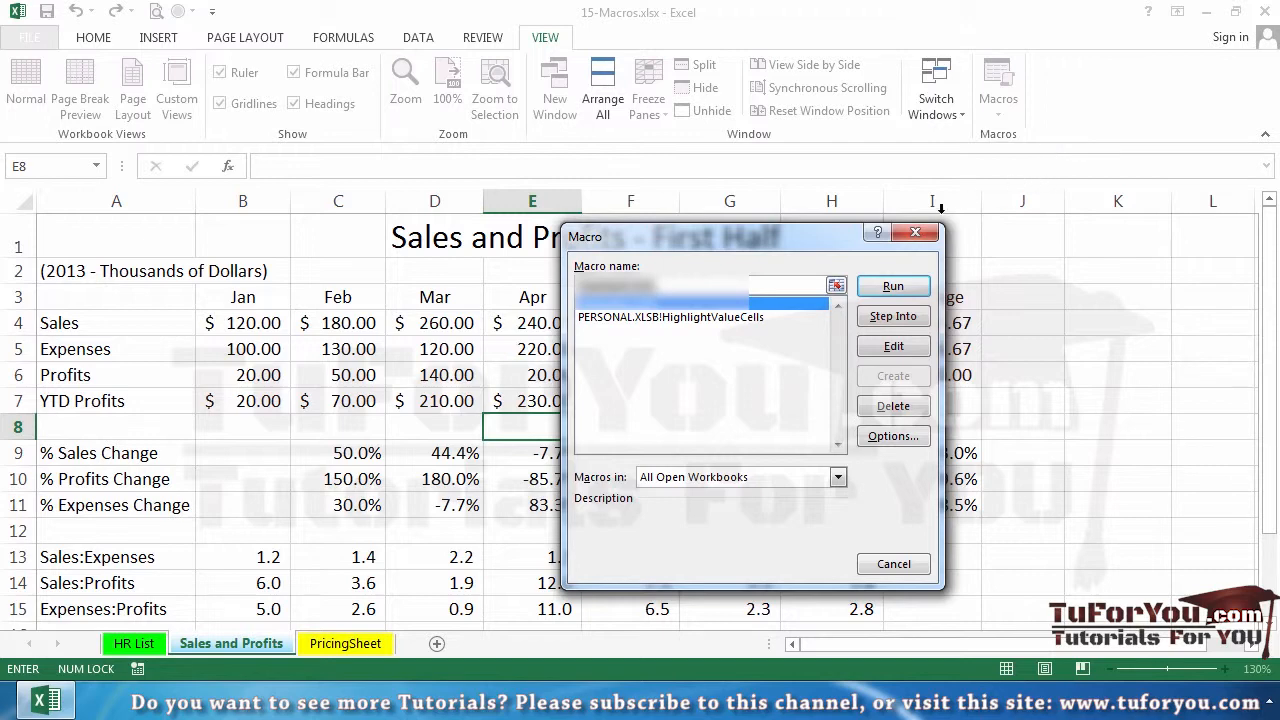
pyautogui.click(732, 317)
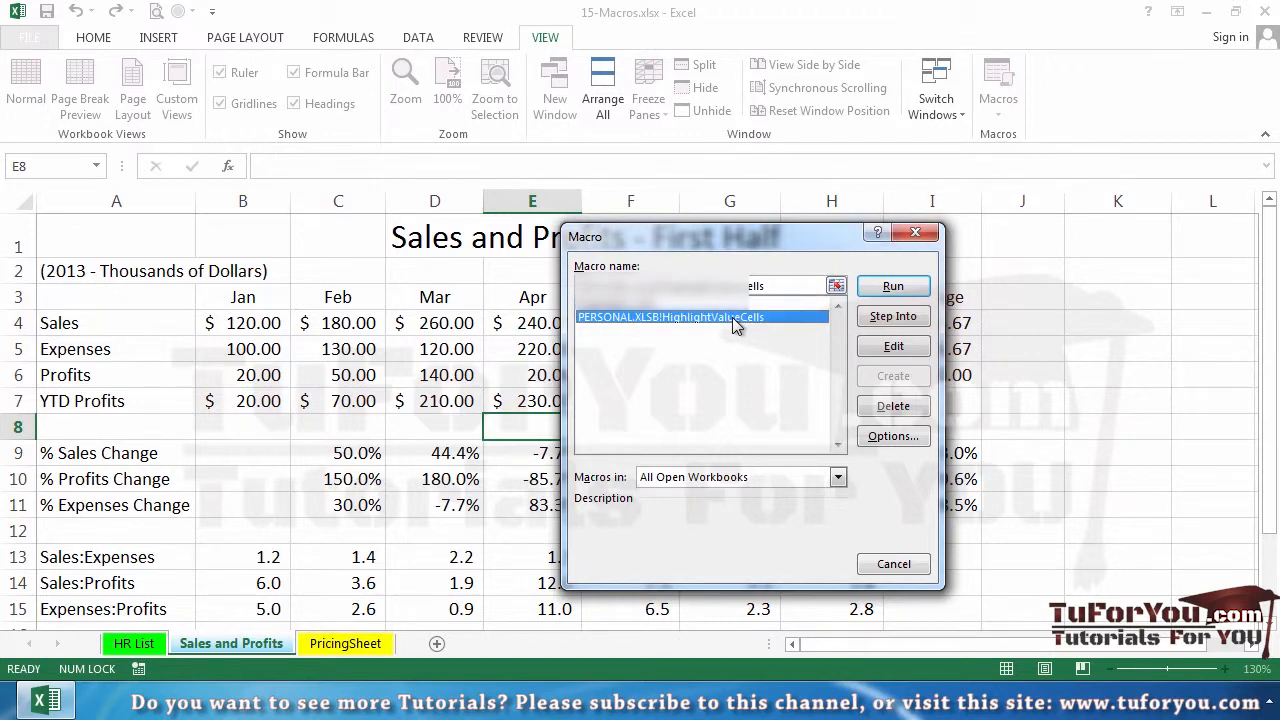
pyautogui.click(893, 286)
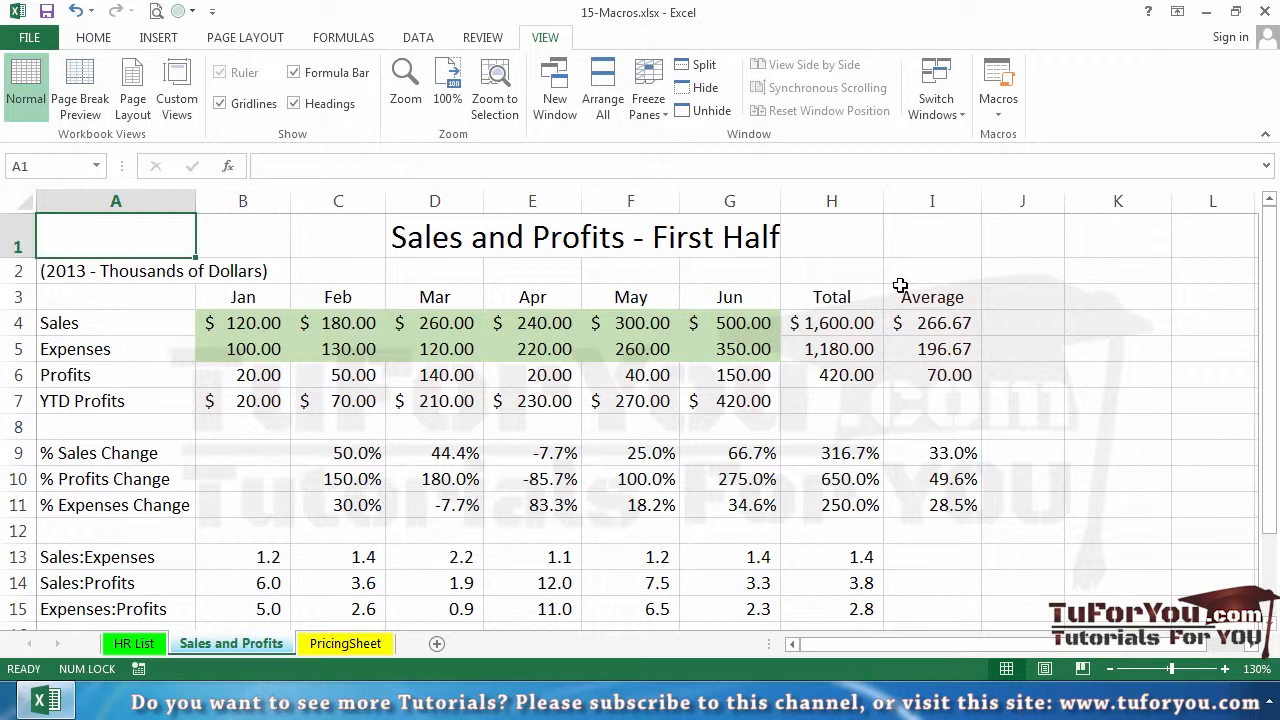
# Check the shortcut key assigned to the PERSONAL.XLSB!HighlightValueCells macro, leaving its options unchanged
pyautogui.click(1004, 115)
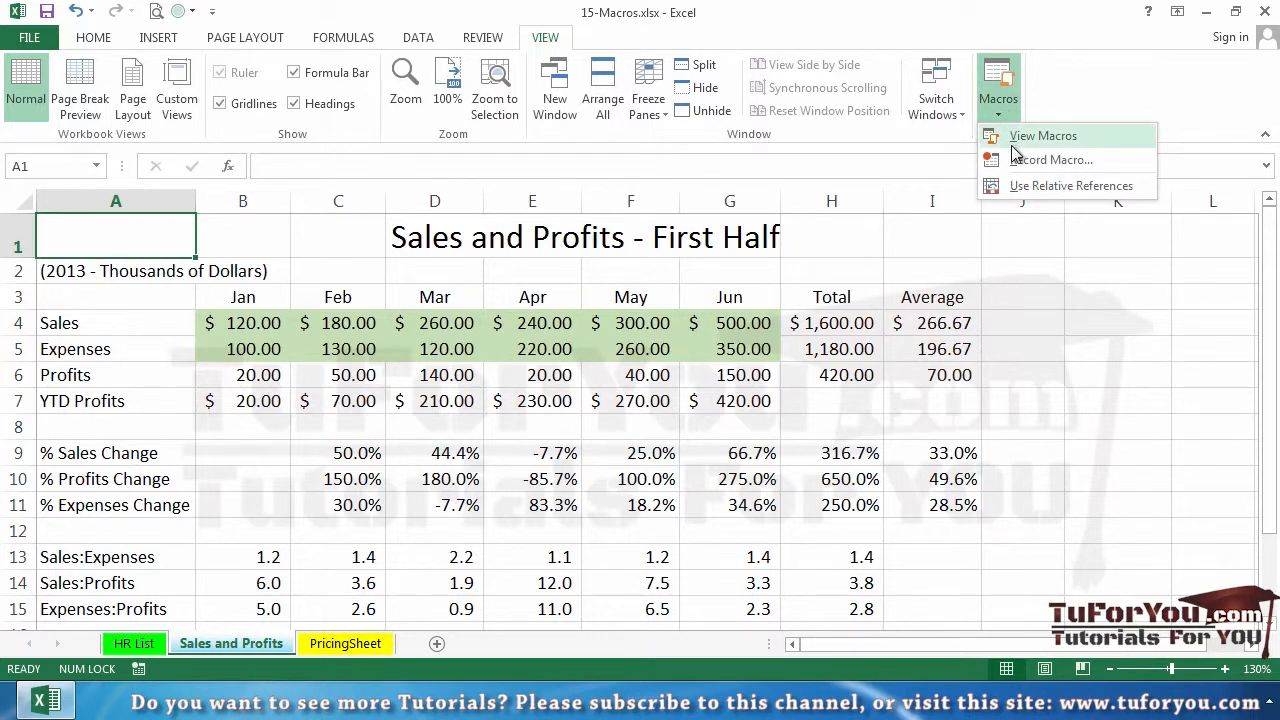
pyautogui.click(1013, 146)
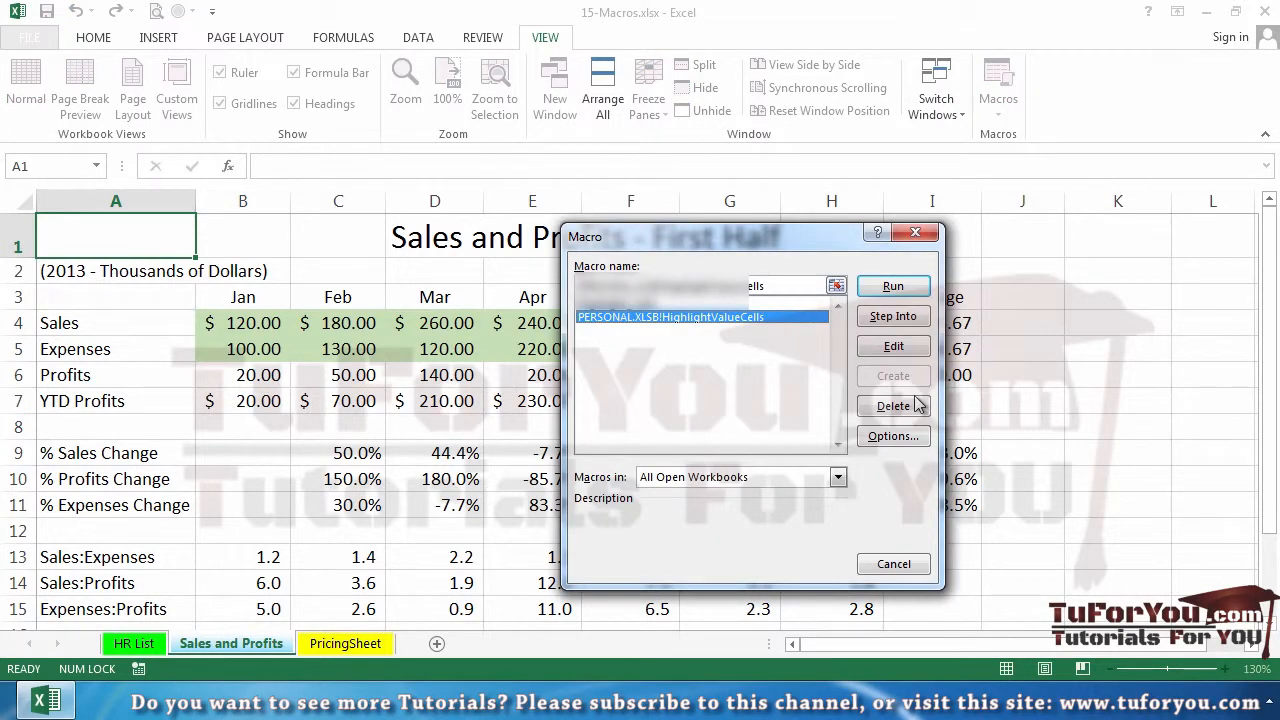
pyautogui.click(890, 437)
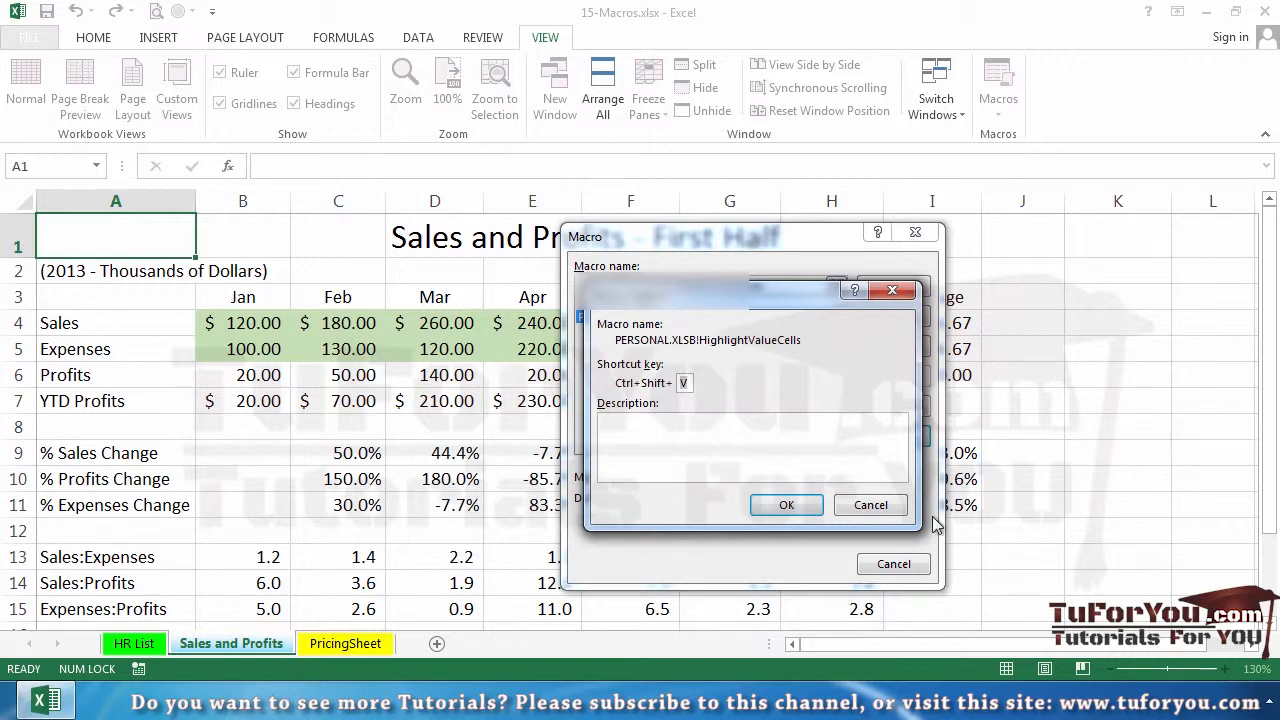
pyautogui.click(870, 505)
pyautogui.click(893, 564)
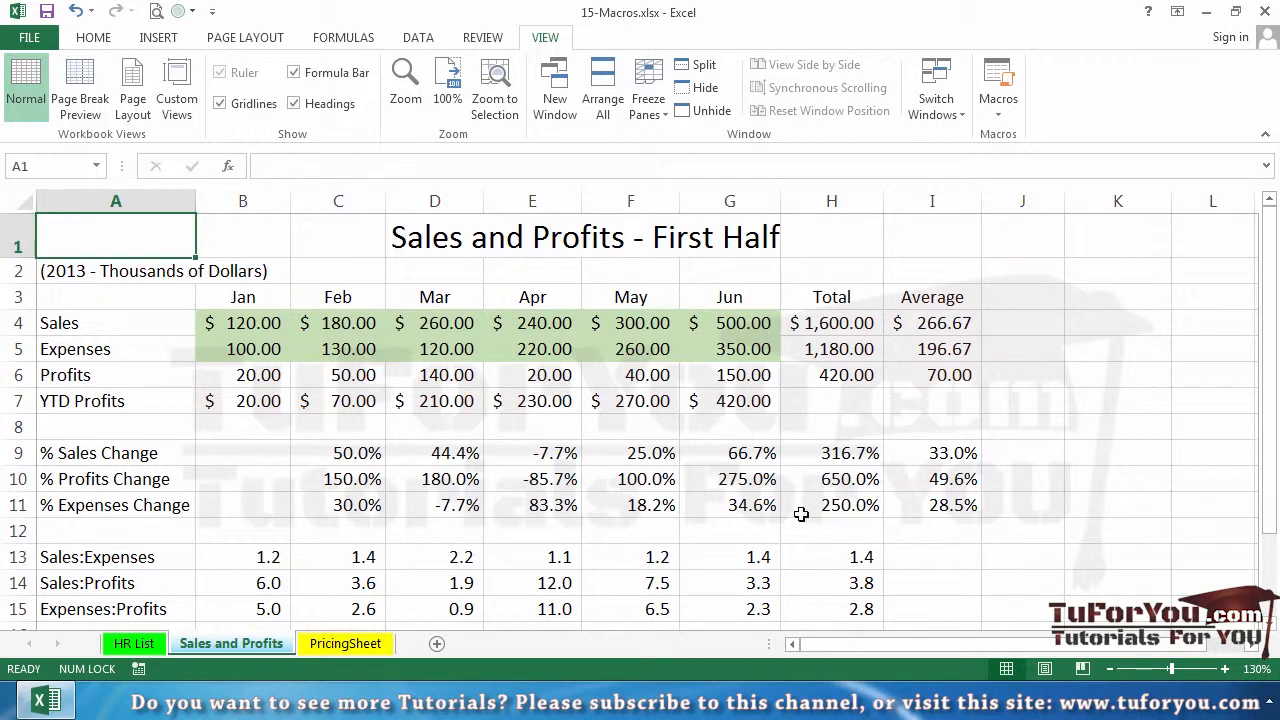
pyautogui.click(742, 403)
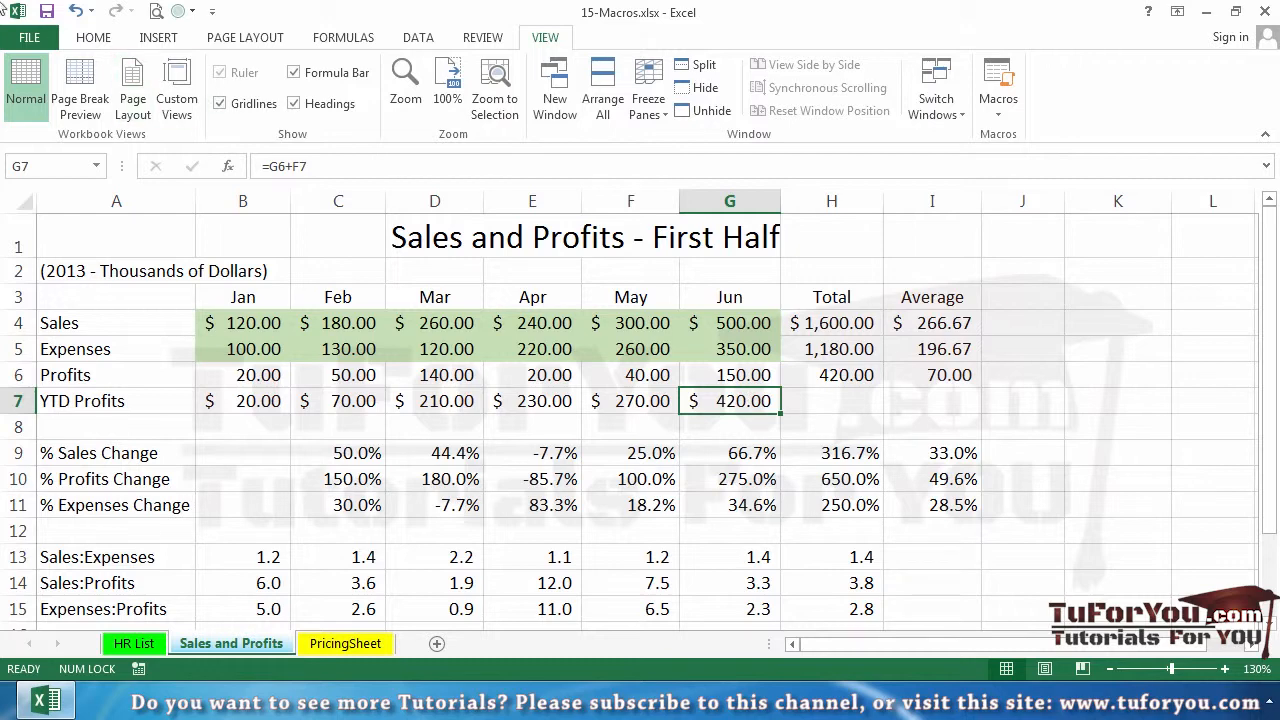
# Add the PERSONAL.XLSB!HighlightValueCells macro to the Quick Access Toolbar for all documents
pyautogui.rightClick(143, 30)
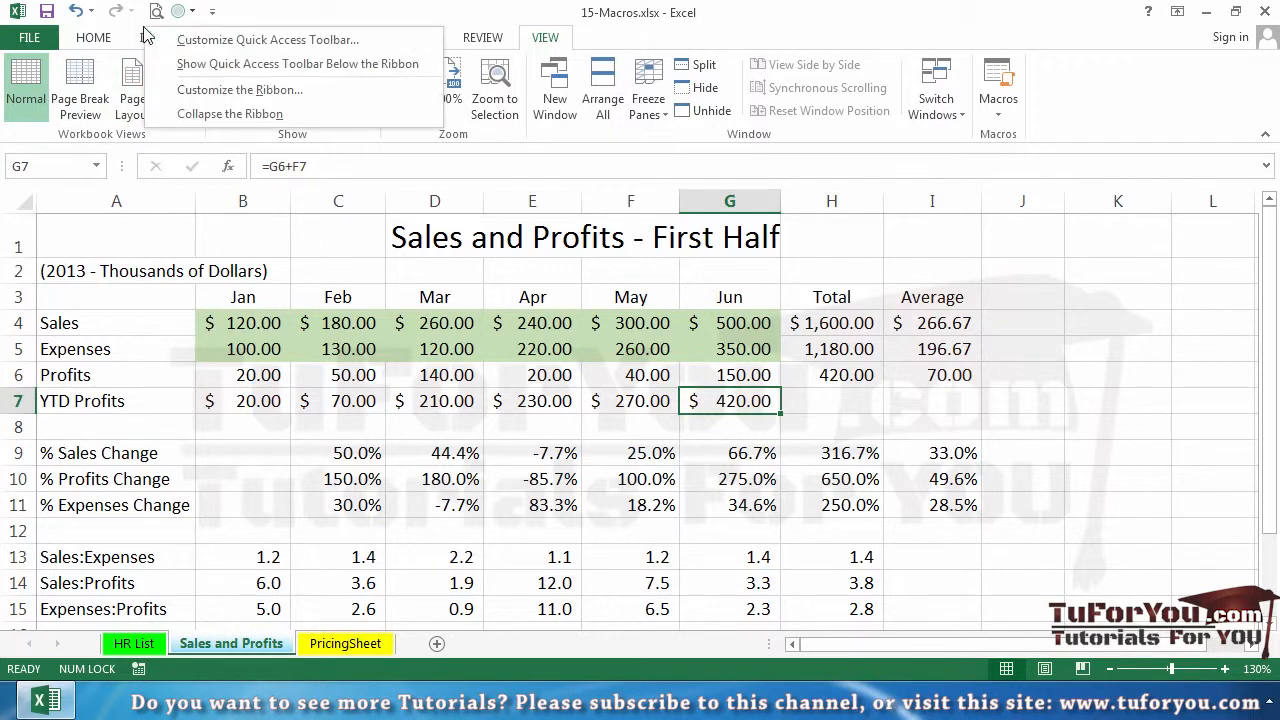
pyautogui.click(232, 42)
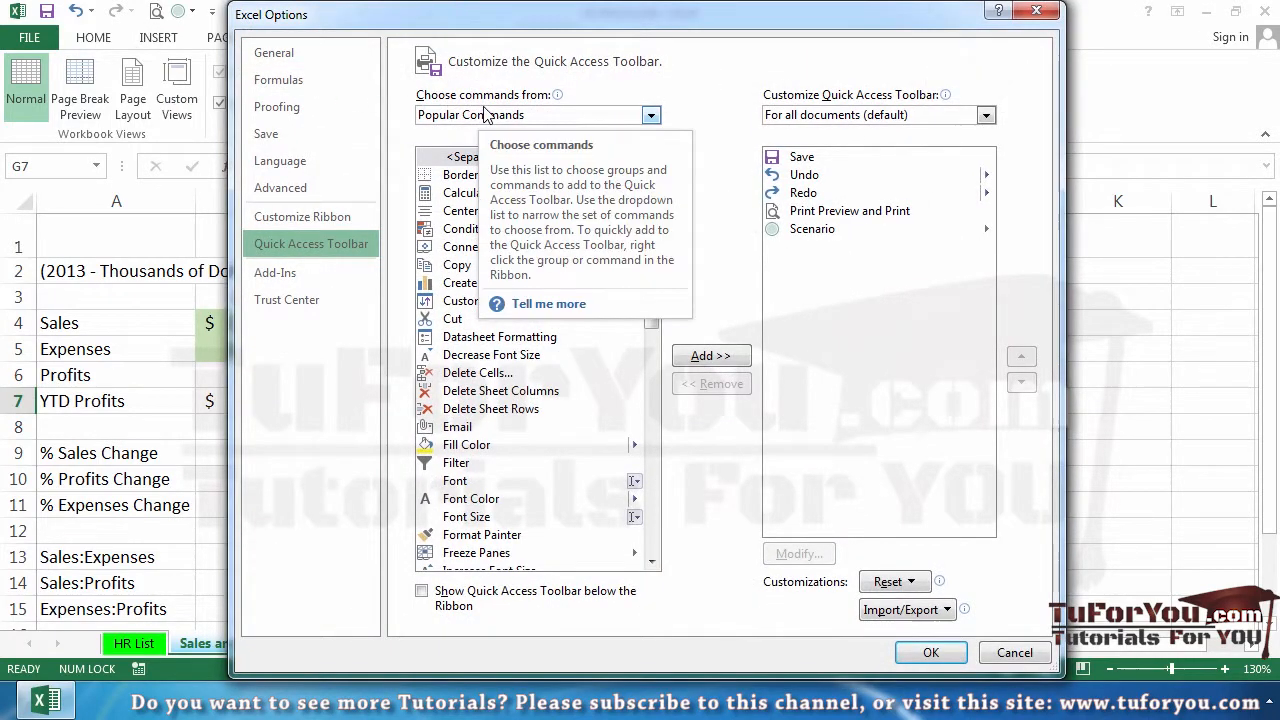
pyautogui.click(571, 115)
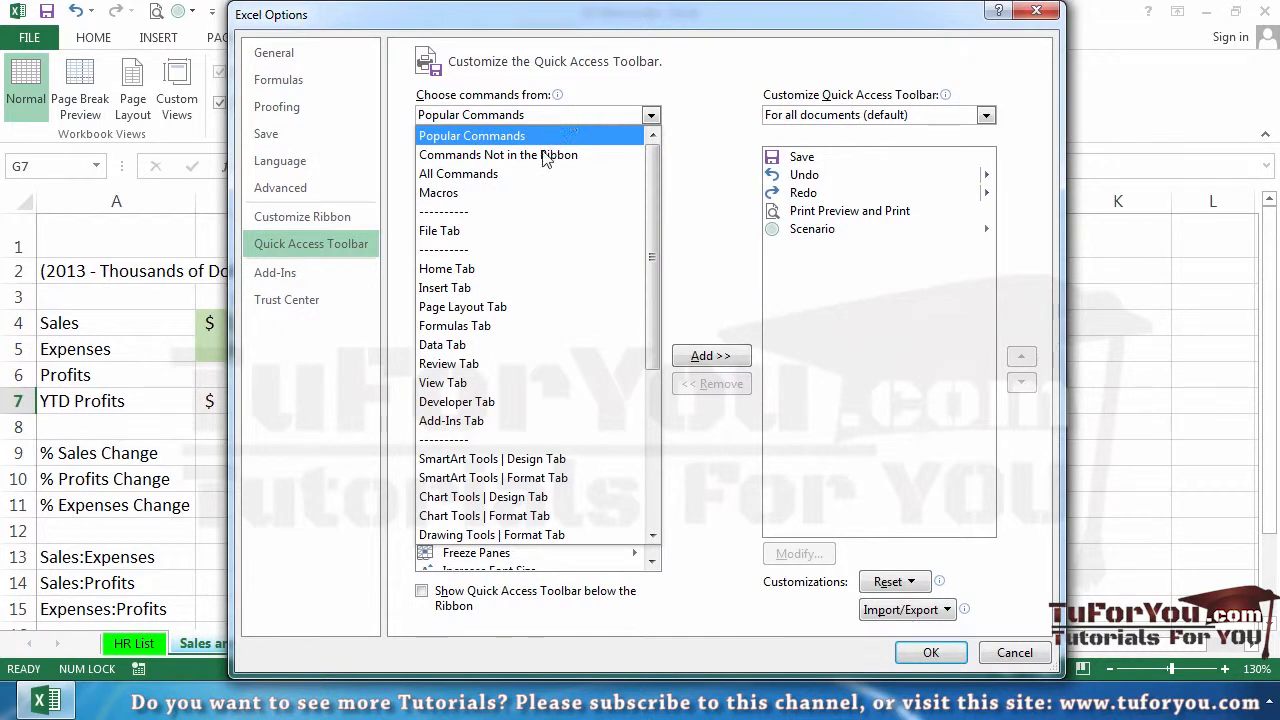
pyautogui.click(542, 195)
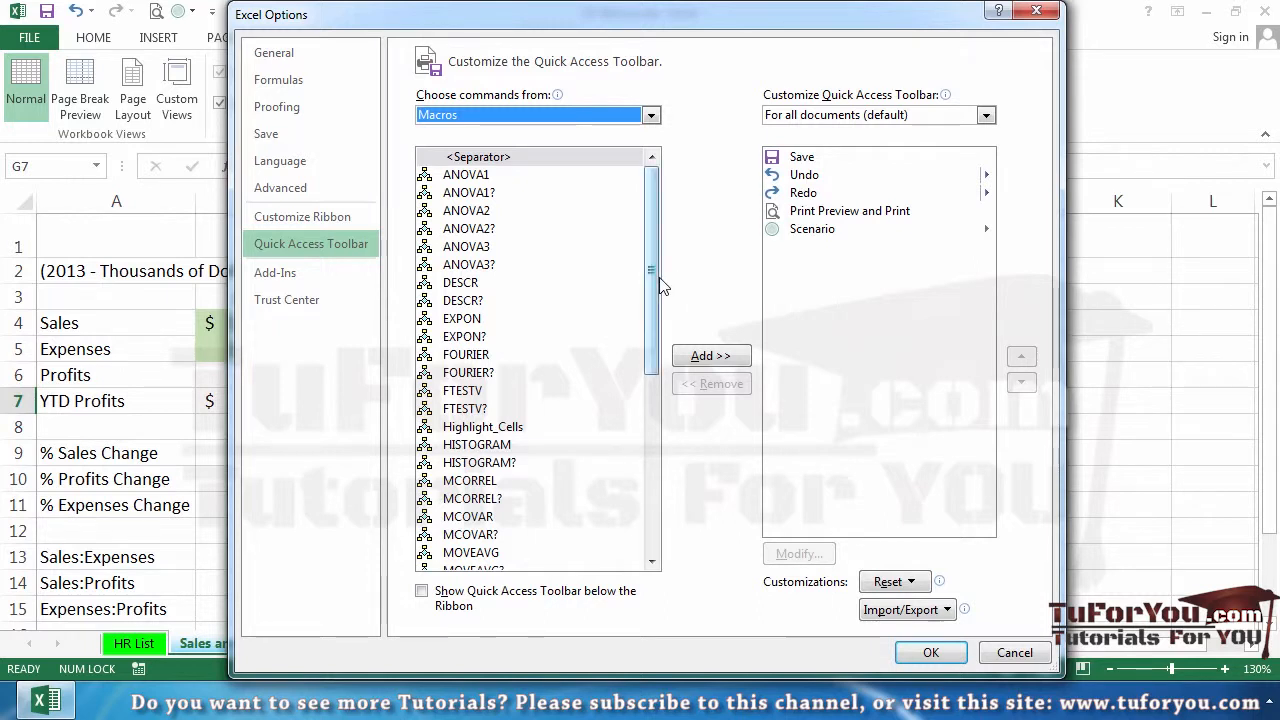
pyautogui.moveTo(657, 278); pyautogui.dragTo(641, 480)
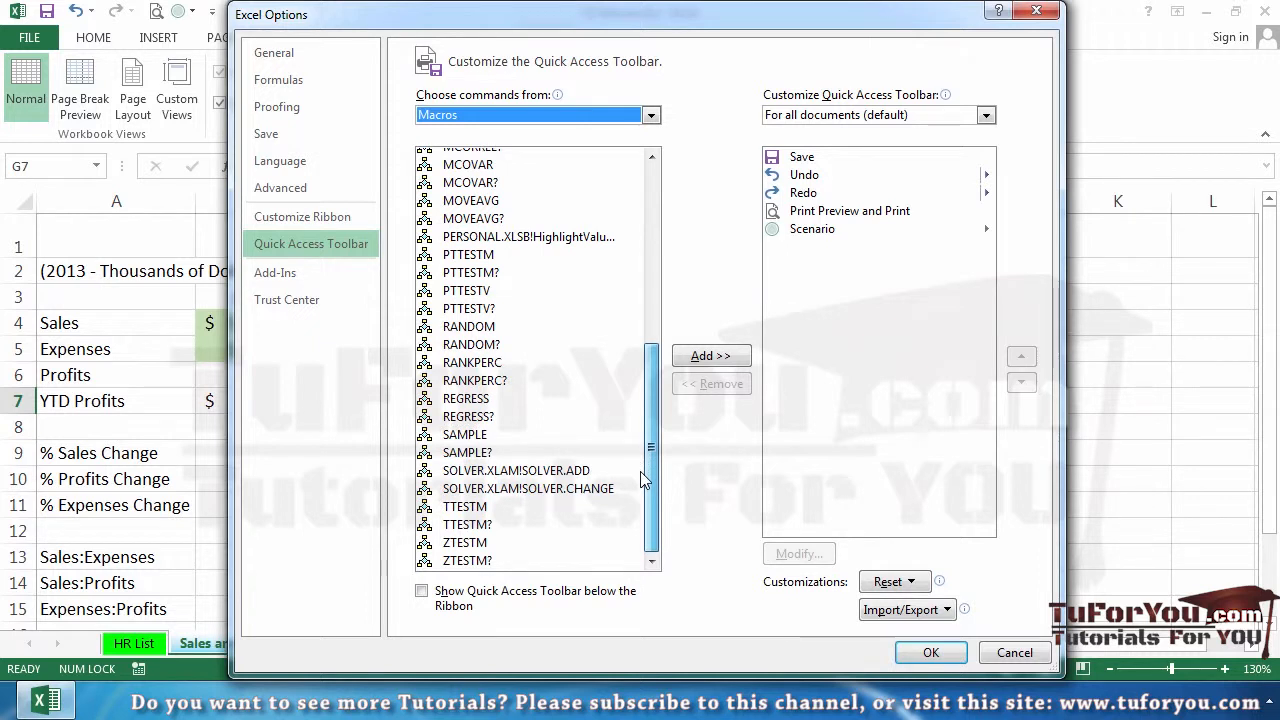
pyautogui.click(547, 238)
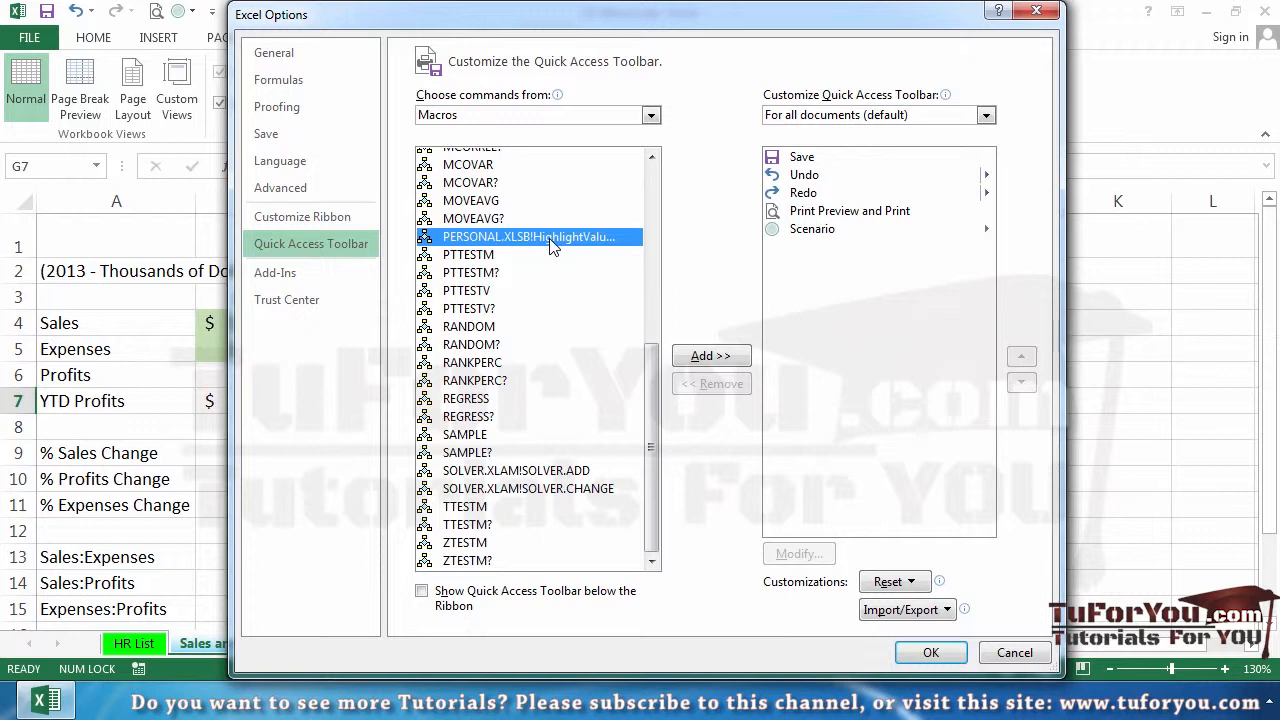
pyautogui.click(729, 358)
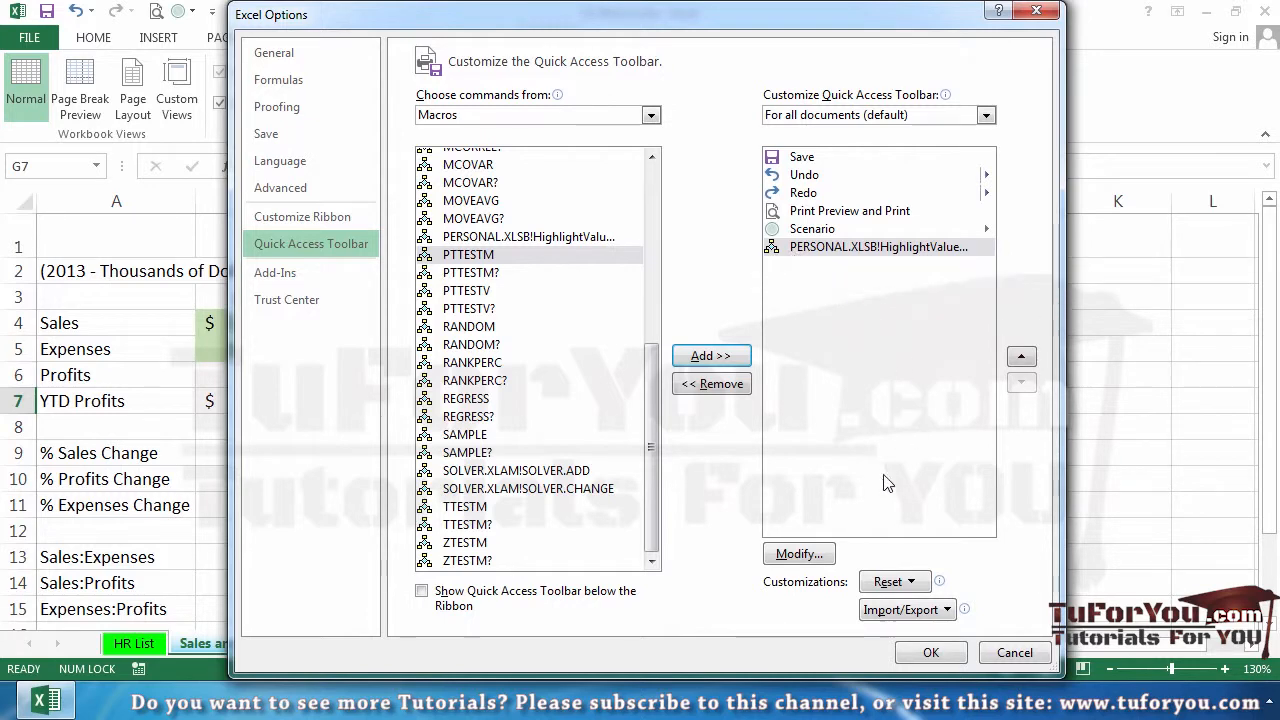
# Change the added macro's symbol to the green square and apply the Quick Access Toolbar customization
pyautogui.click(801, 556)
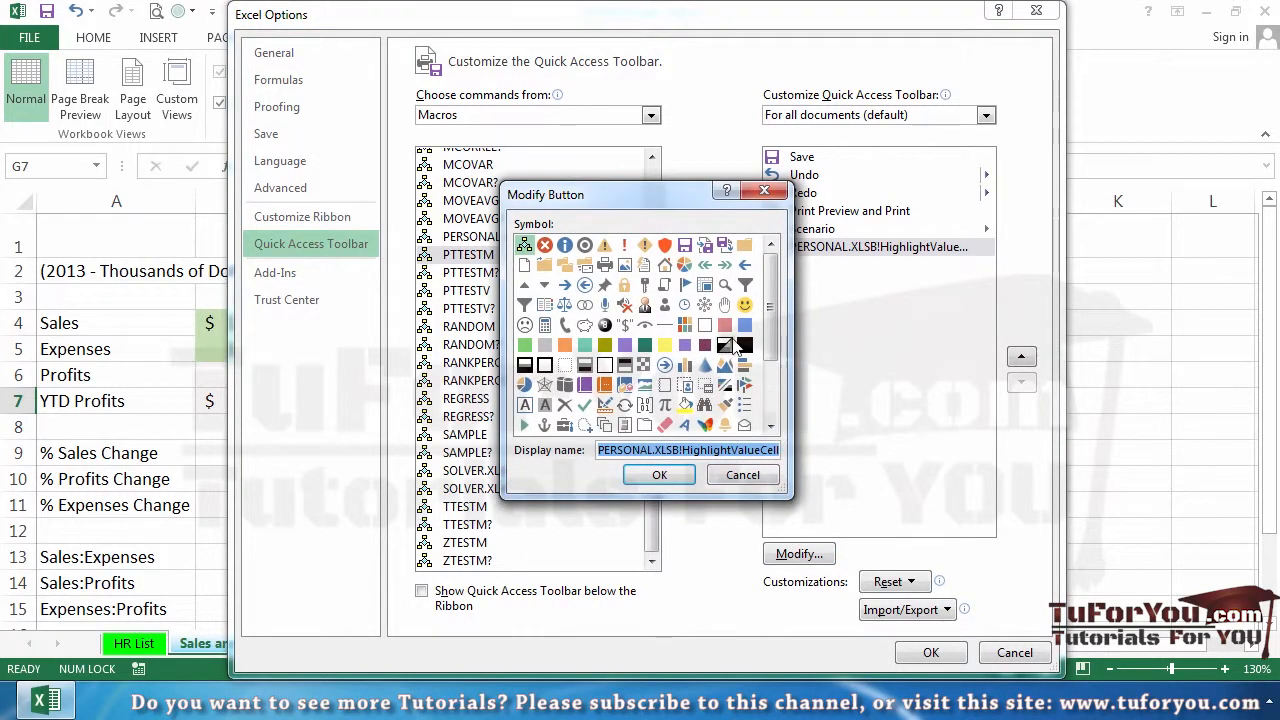
pyautogui.moveTo(768, 300); pyautogui.dragTo(788, 387)
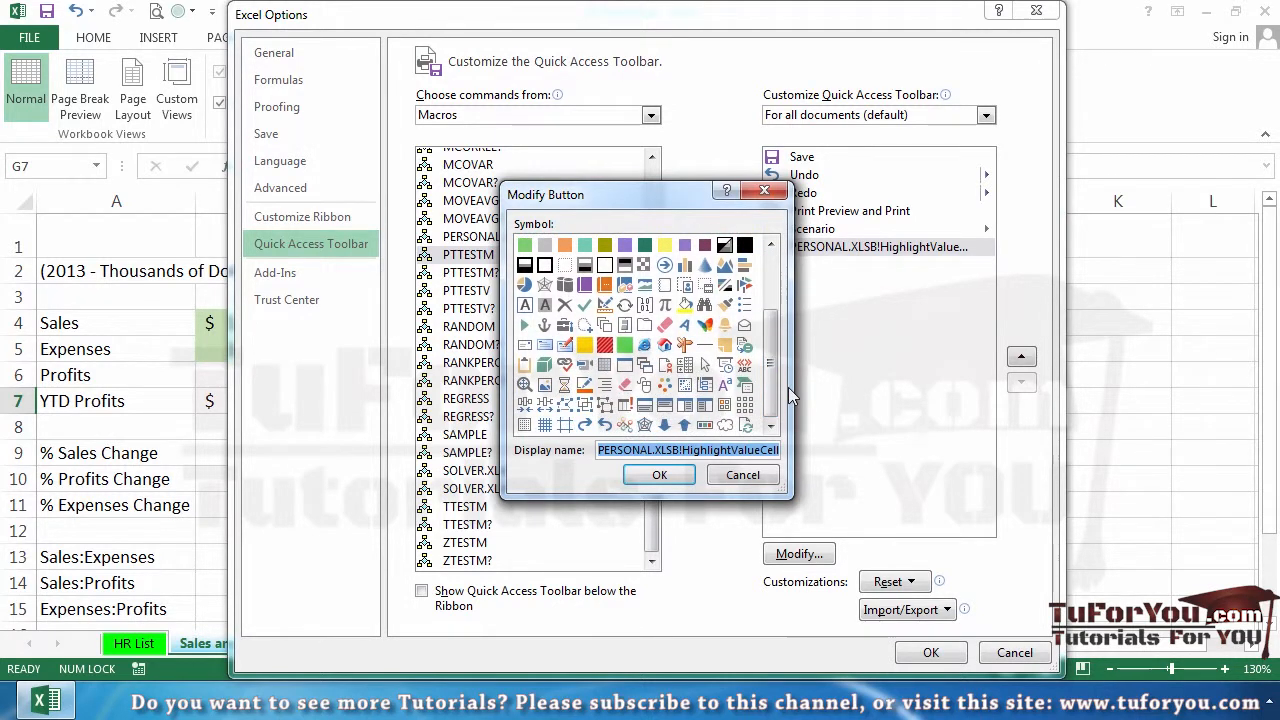
pyautogui.click(625, 345)
pyautogui.click(660, 476)
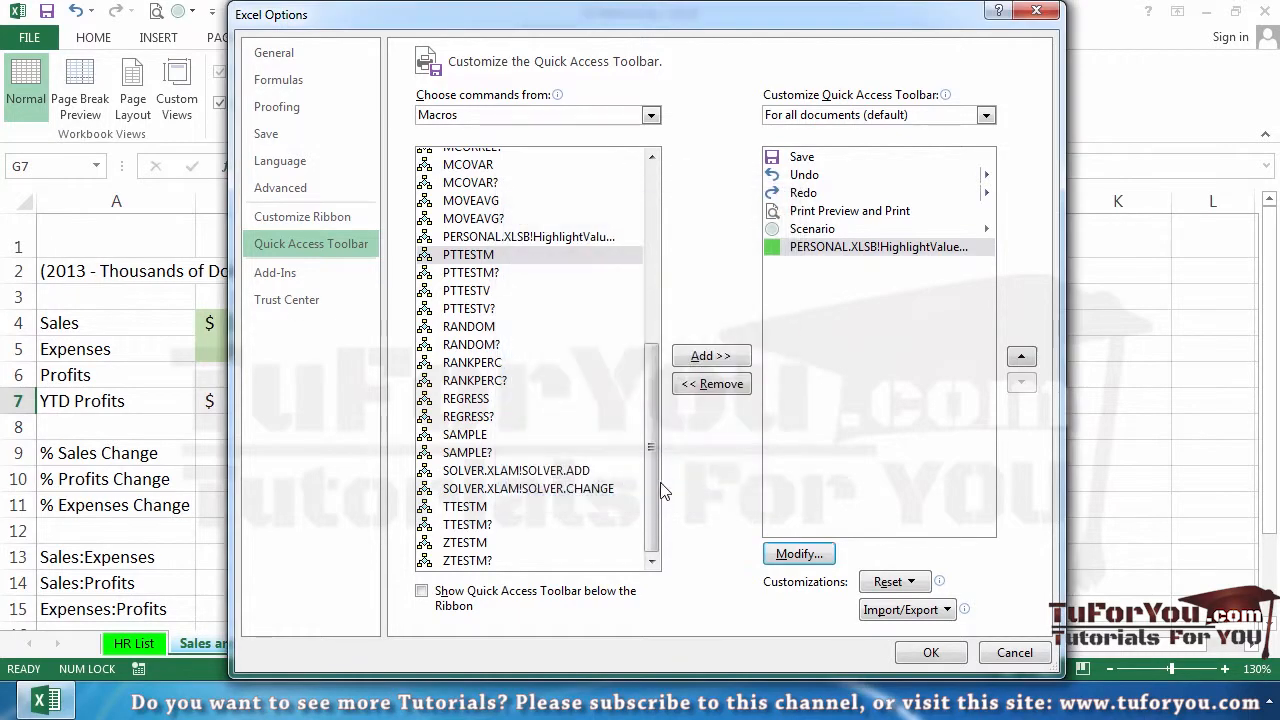
pyautogui.click(930, 653)
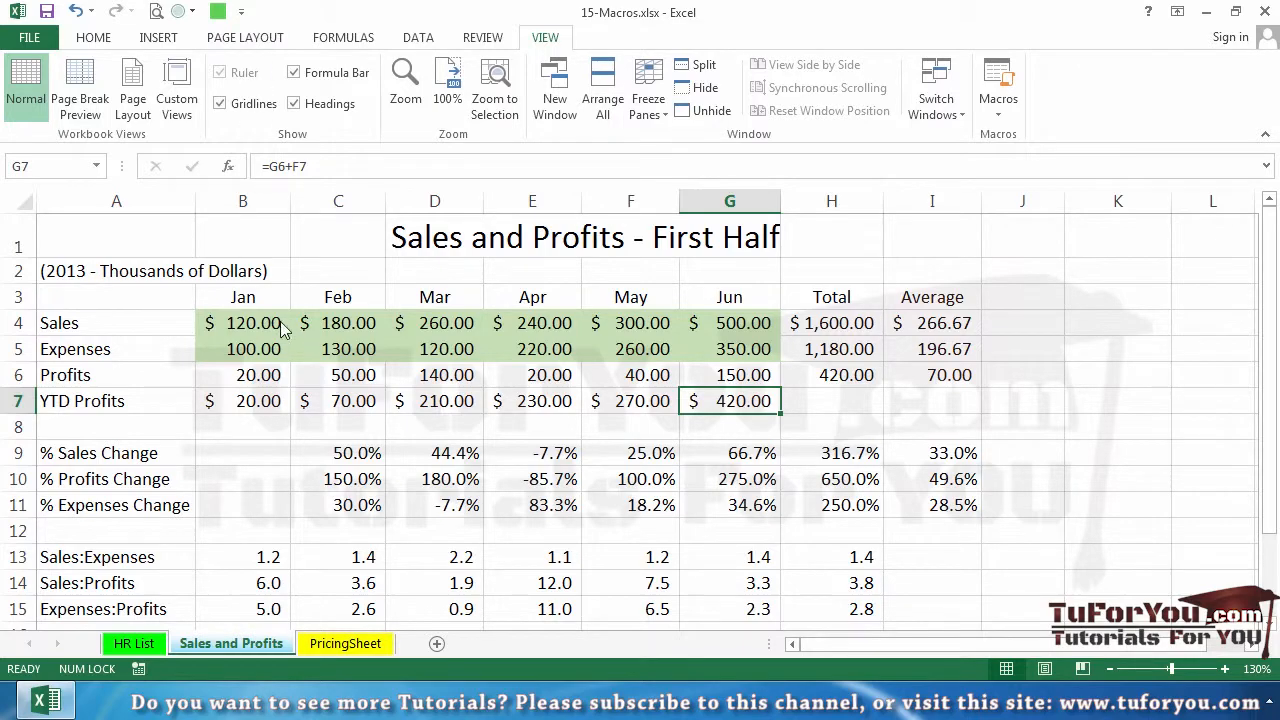
# Run the HighlightValueCells macro on the HR List sheet using its new green square shortcut
pyautogui.click(158, 646)
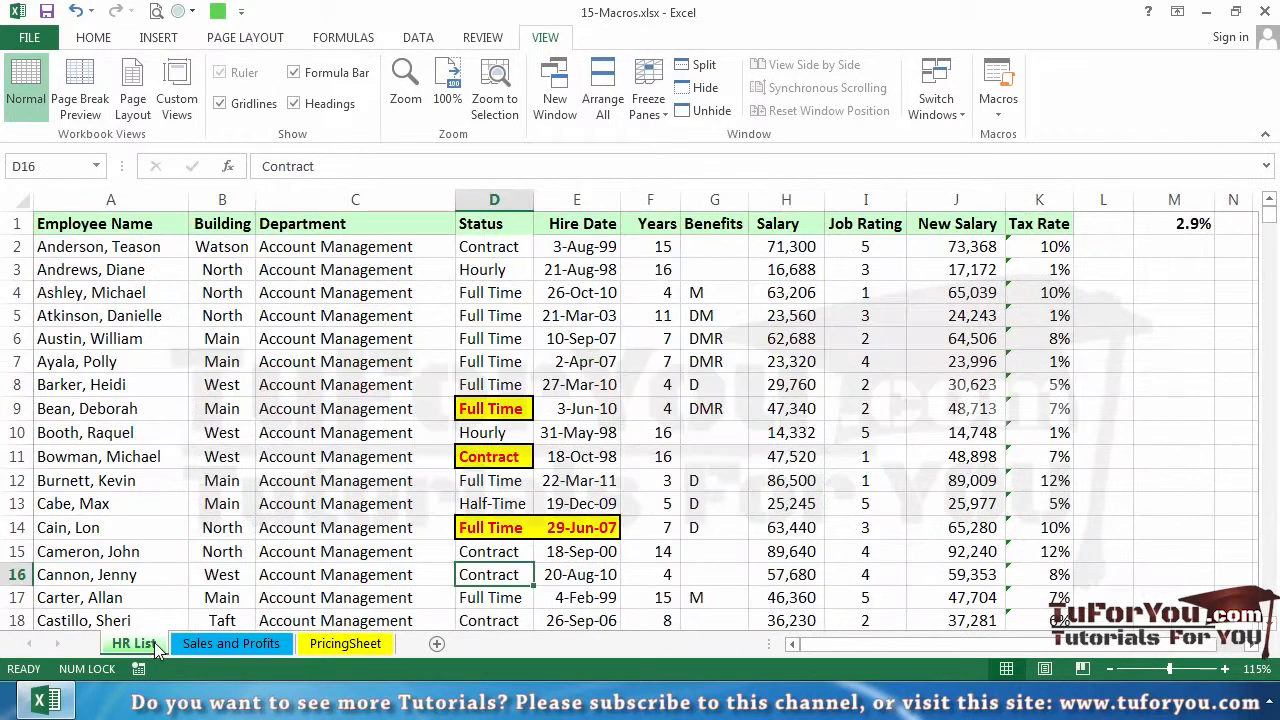
pyautogui.click(218, 11)
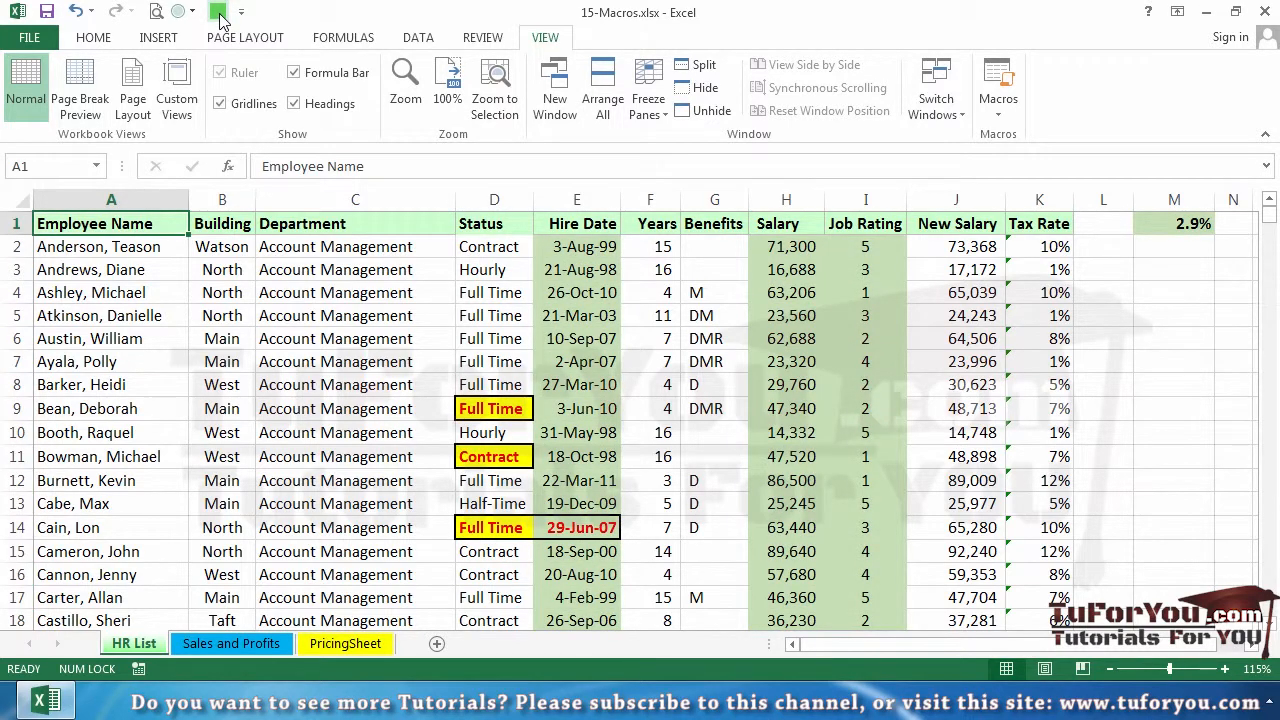
pyautogui.click(605, 383)
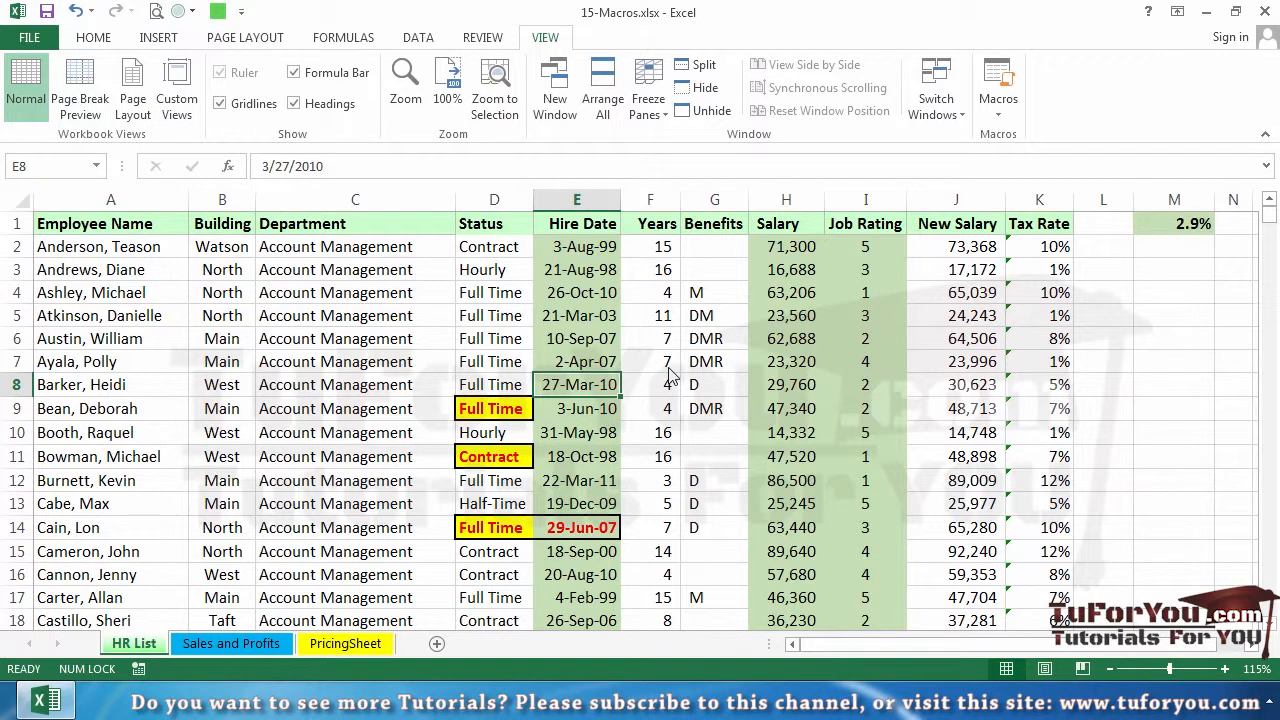
# Remove the fill color from columns E through K on the HR List sheet
pyautogui.click(580, 203)
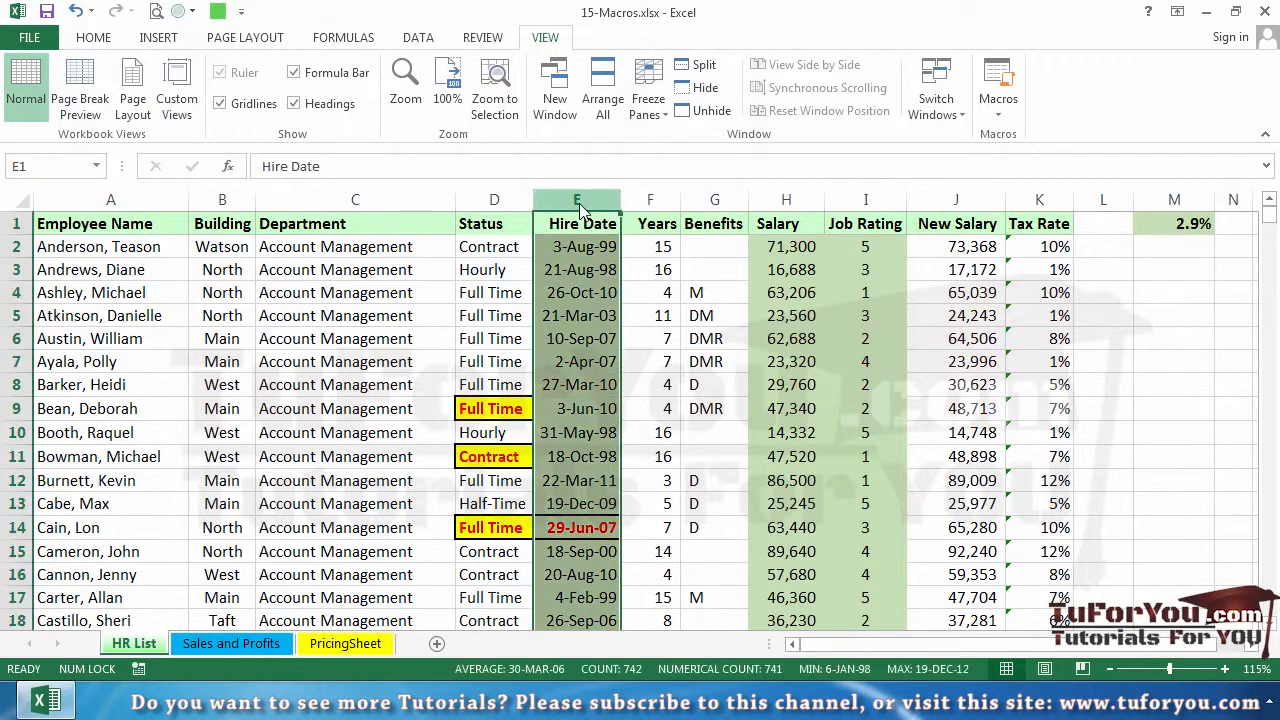
pyautogui.moveTo(581, 205); pyautogui.dragTo(1040, 230)
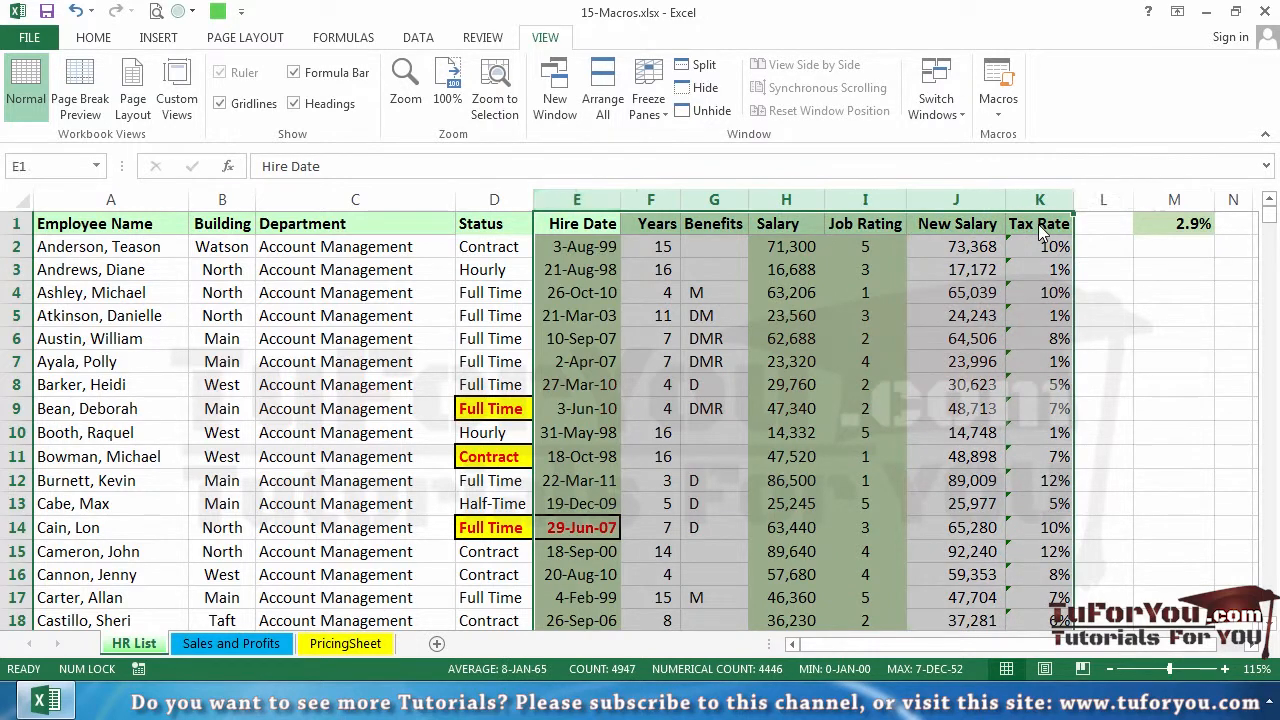
pyautogui.click(96, 42)
pyautogui.click(248, 104)
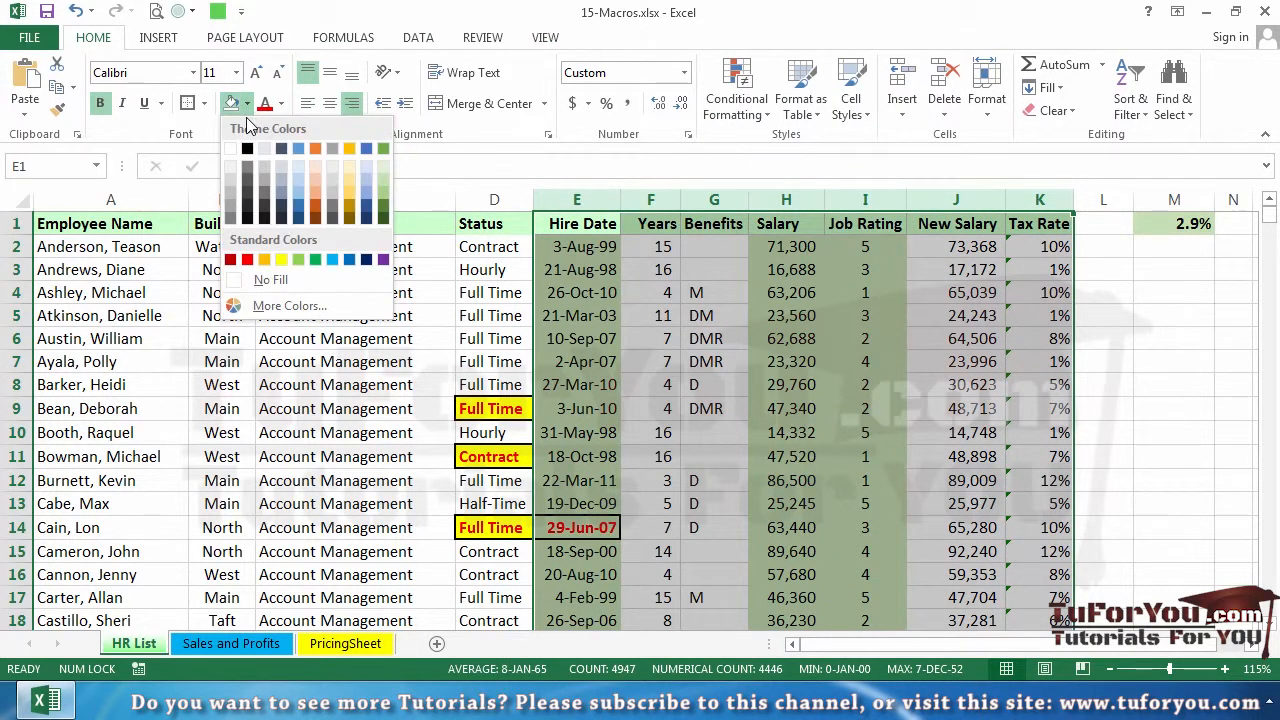
pyautogui.click(278, 274)
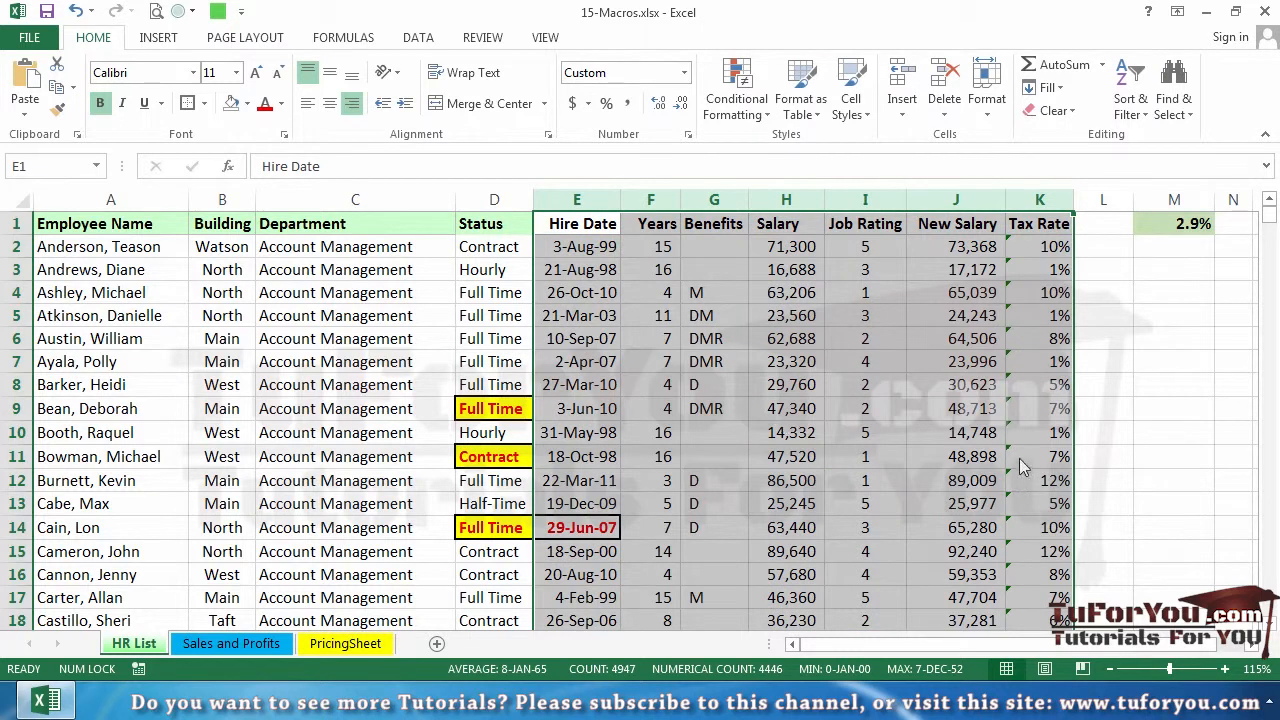
pyautogui.click(1019, 455)
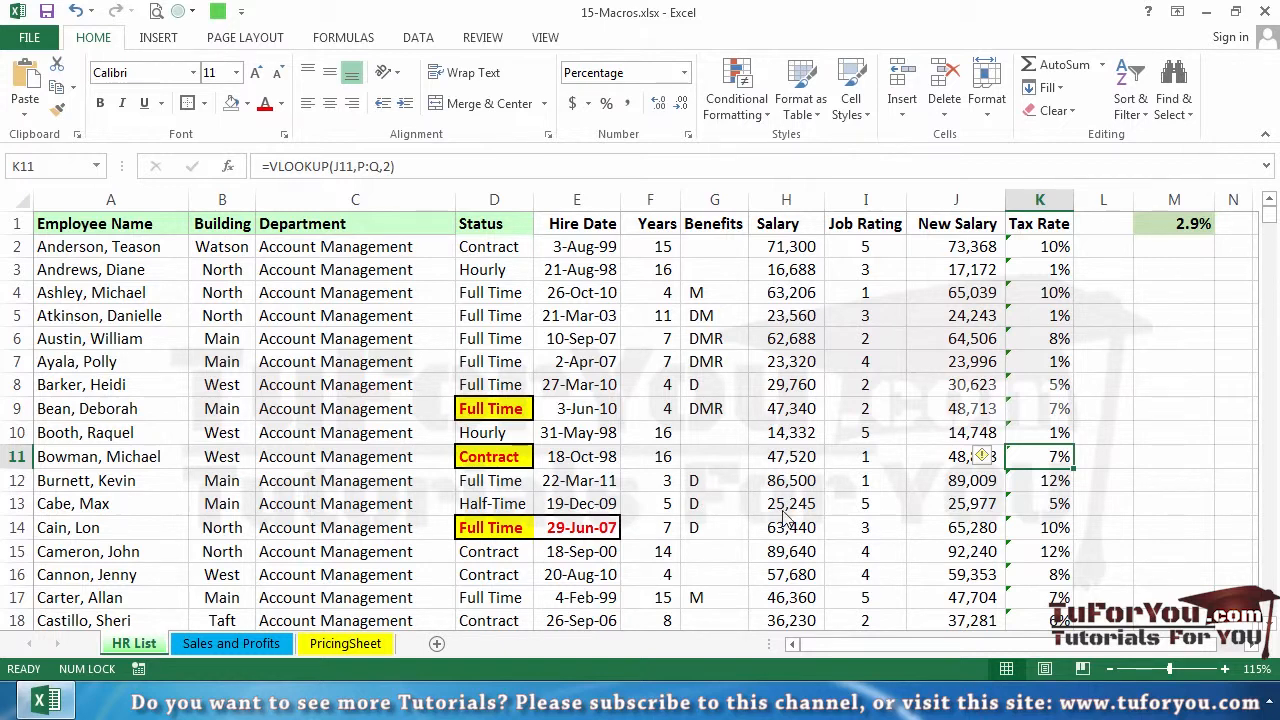
# Draw a rounded rectangle about 0.75" high and 1.23" wide in the empty area below cell M3, beside the TaxTable
pyautogui.moveTo(1067, 645); pyautogui.dragTo(1232, 660)
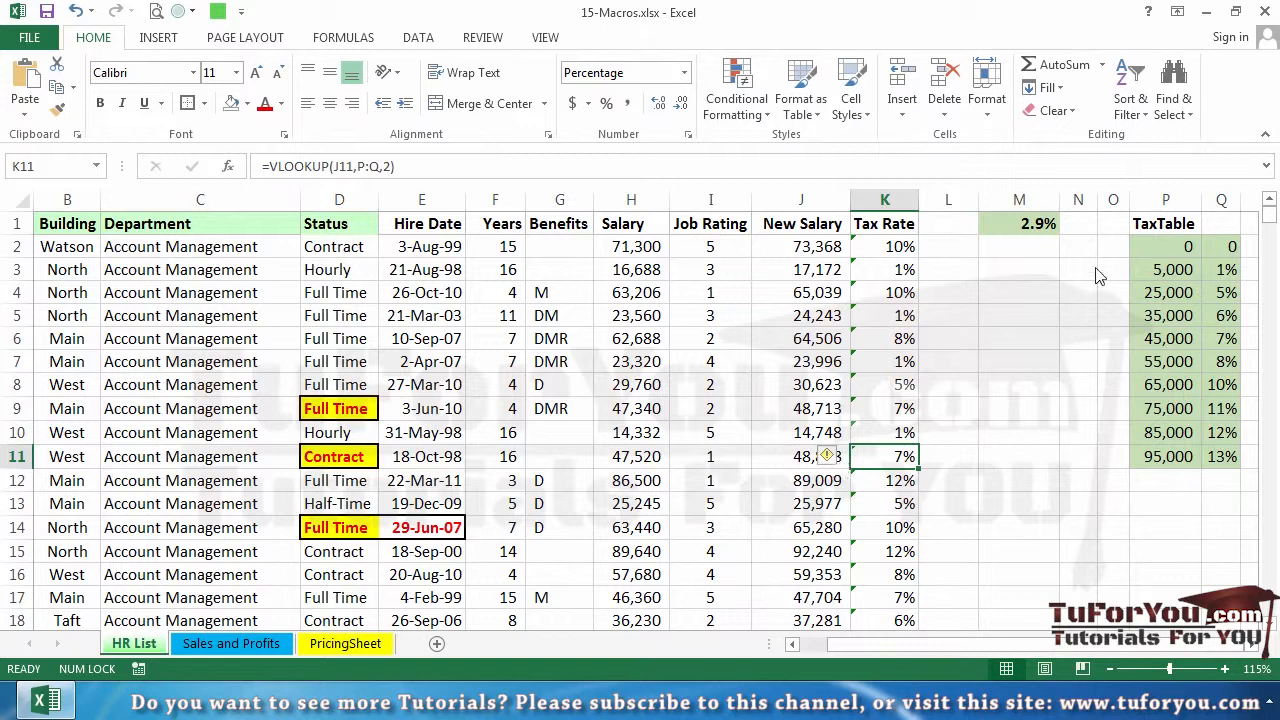
pyautogui.click(990, 270)
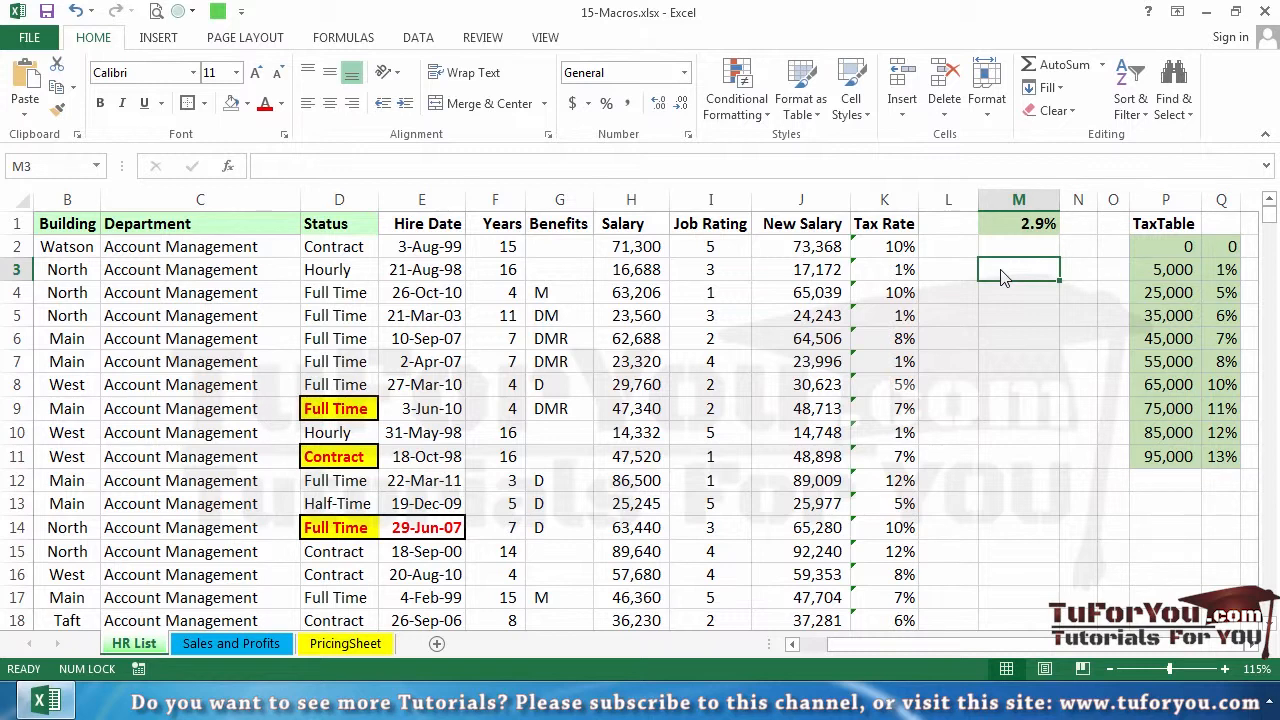
pyautogui.click(158, 38)
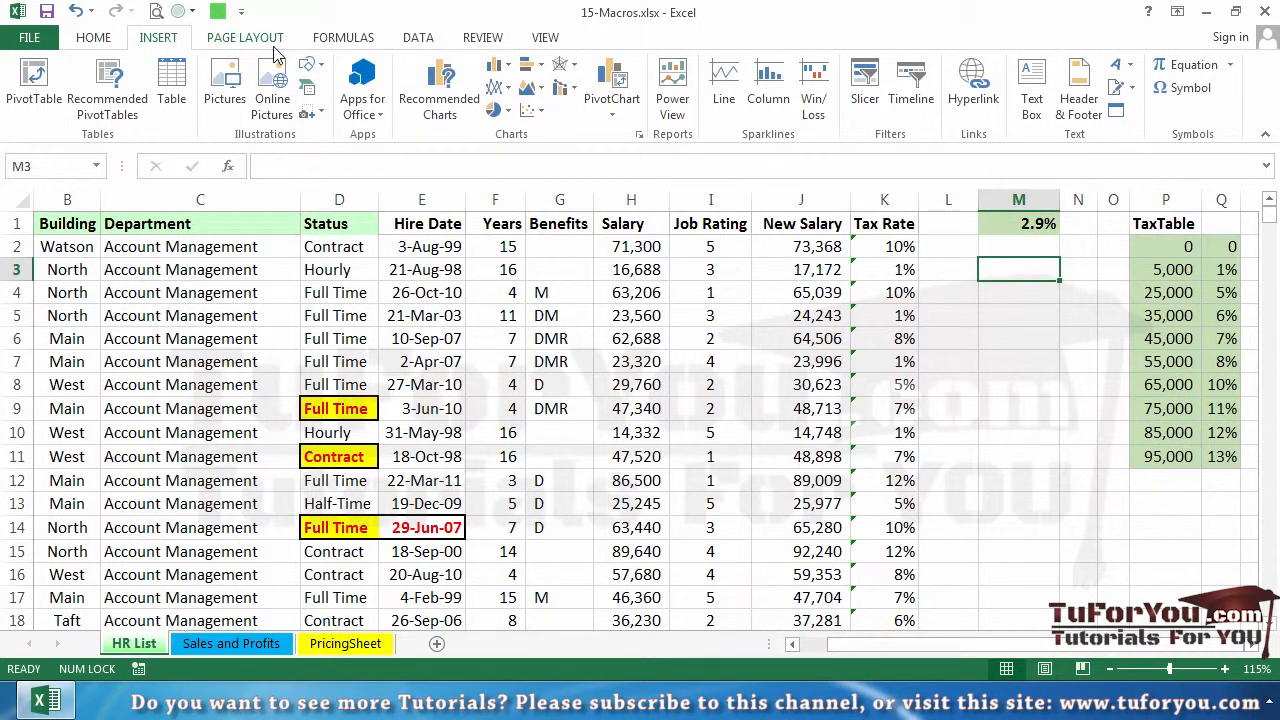
pyautogui.click(326, 69)
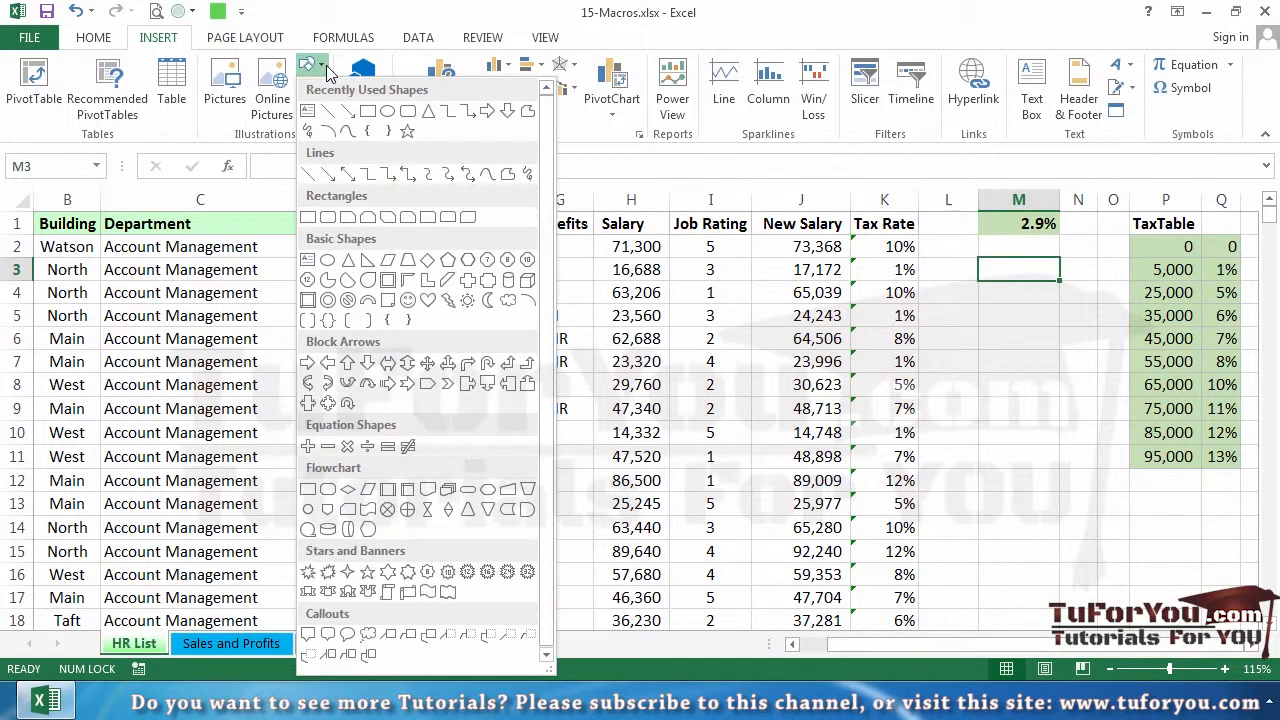
pyautogui.click(308, 110)
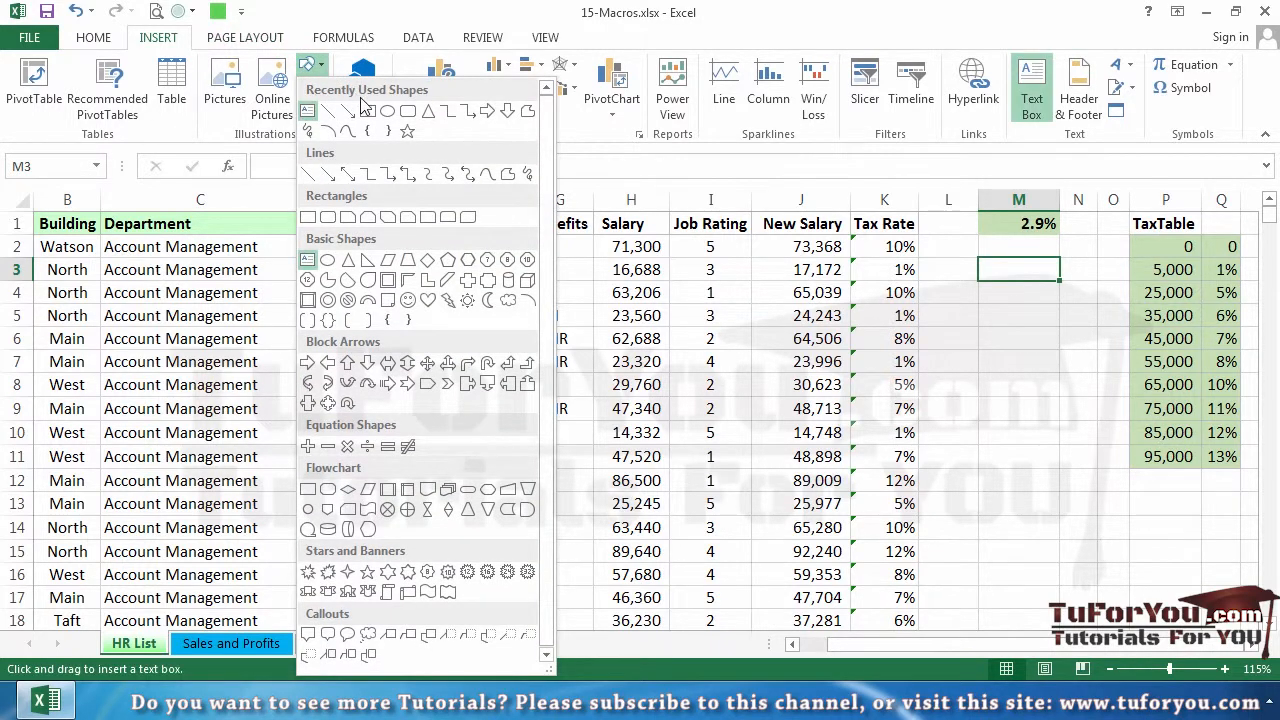
pyautogui.click(415, 112)
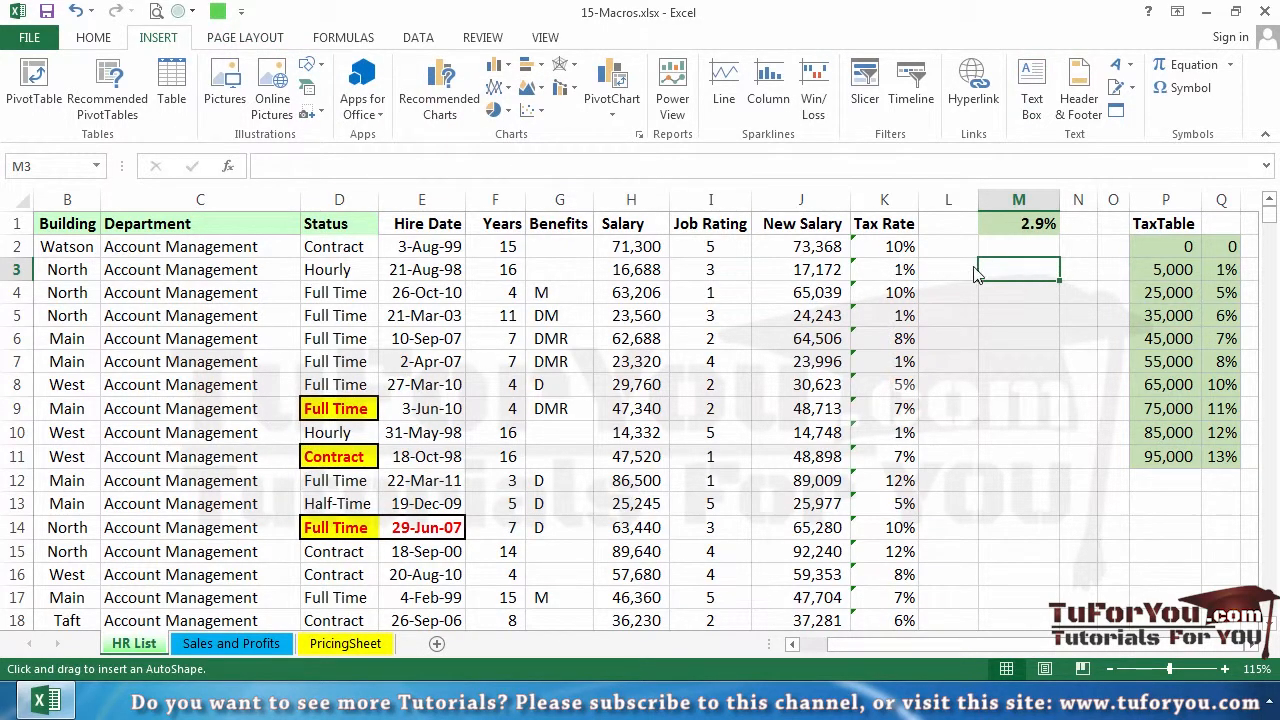
pyautogui.moveTo(958, 303); pyautogui.dragTo(1094, 385)
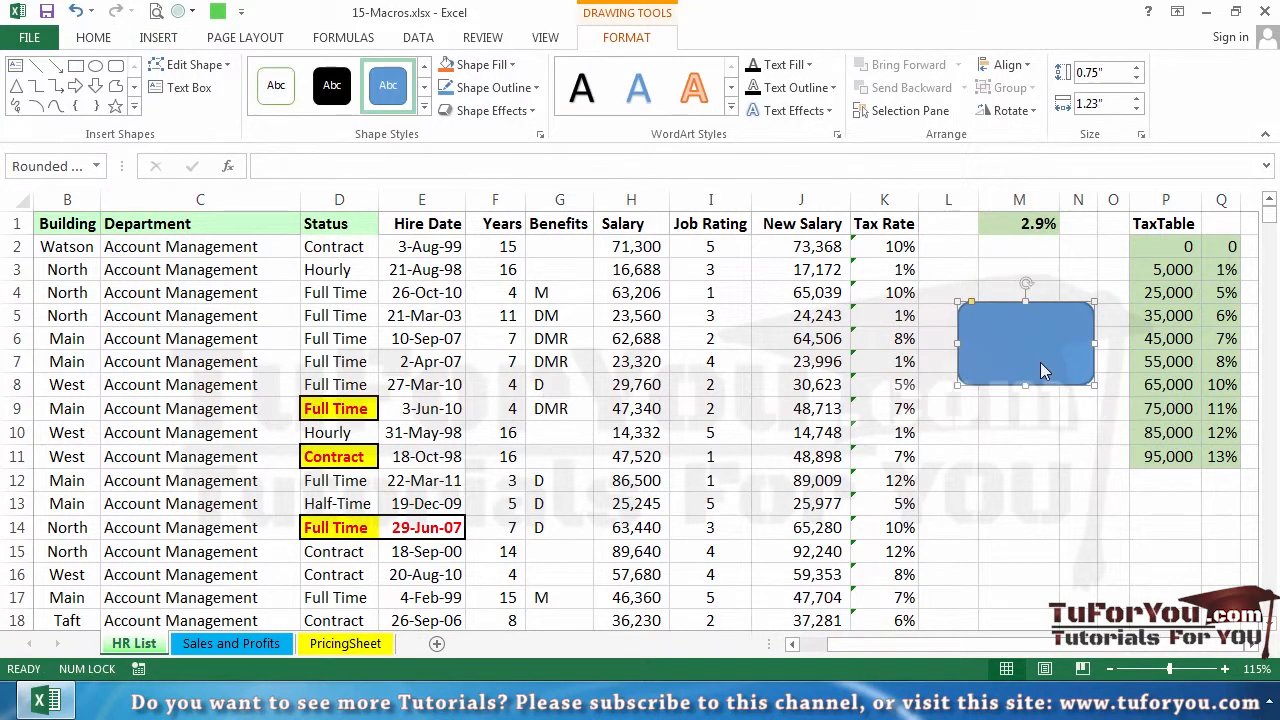
# Label the rounded rectangle "Highlight Number Cells"
pyautogui.write('Highlight Numbe')
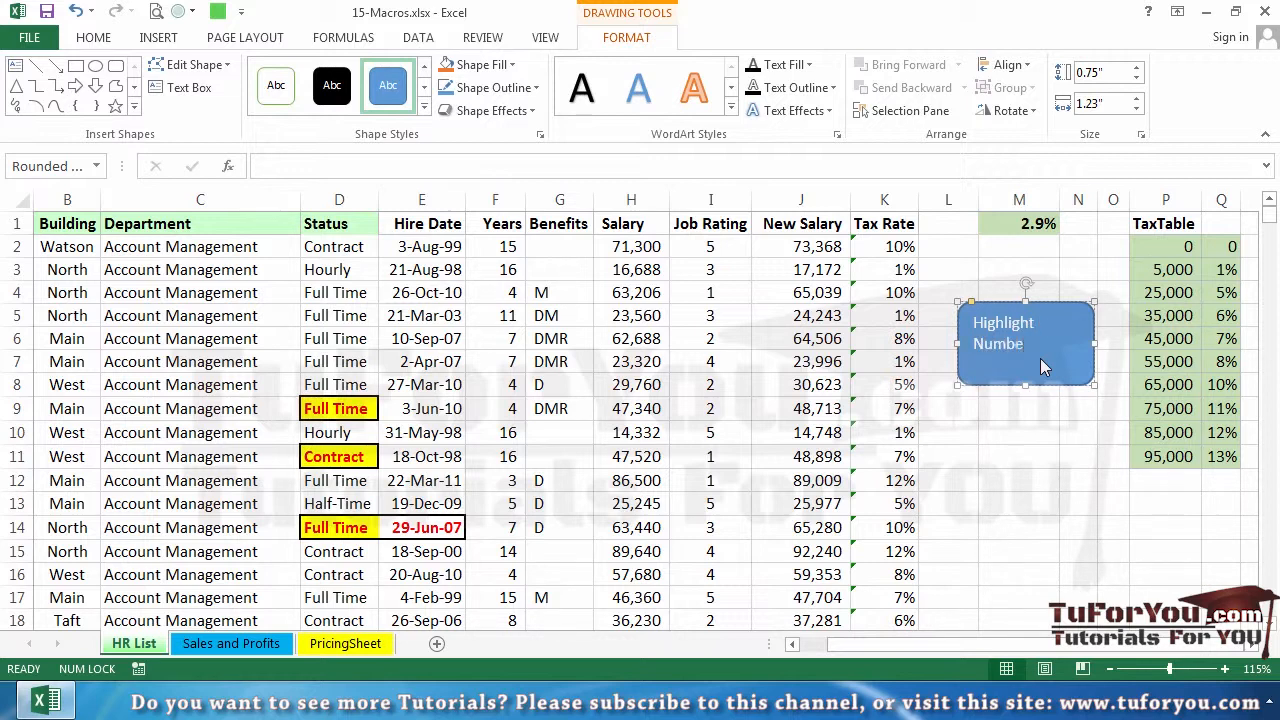
pyautogui.write('r Cells')
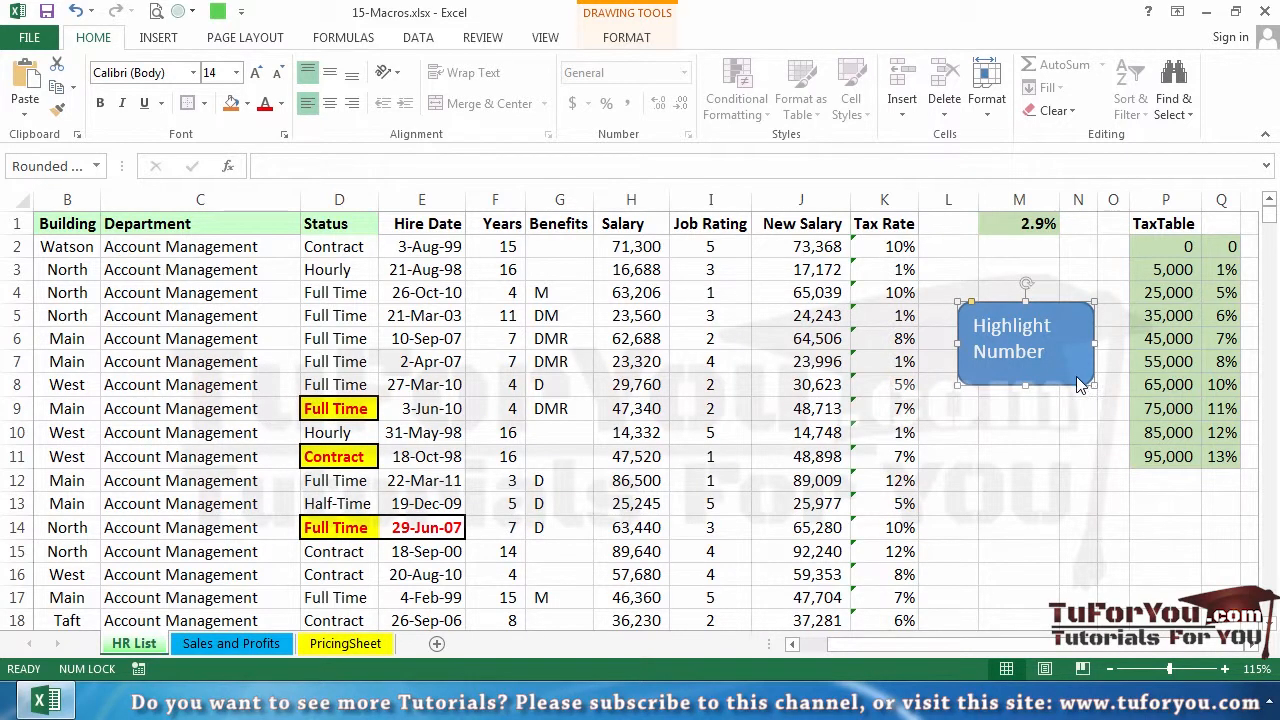
# Assign the PERSONAL.XLSB!HighlightValueCells macro to the rounded rectangle
pyautogui.rightClick(1076, 378)
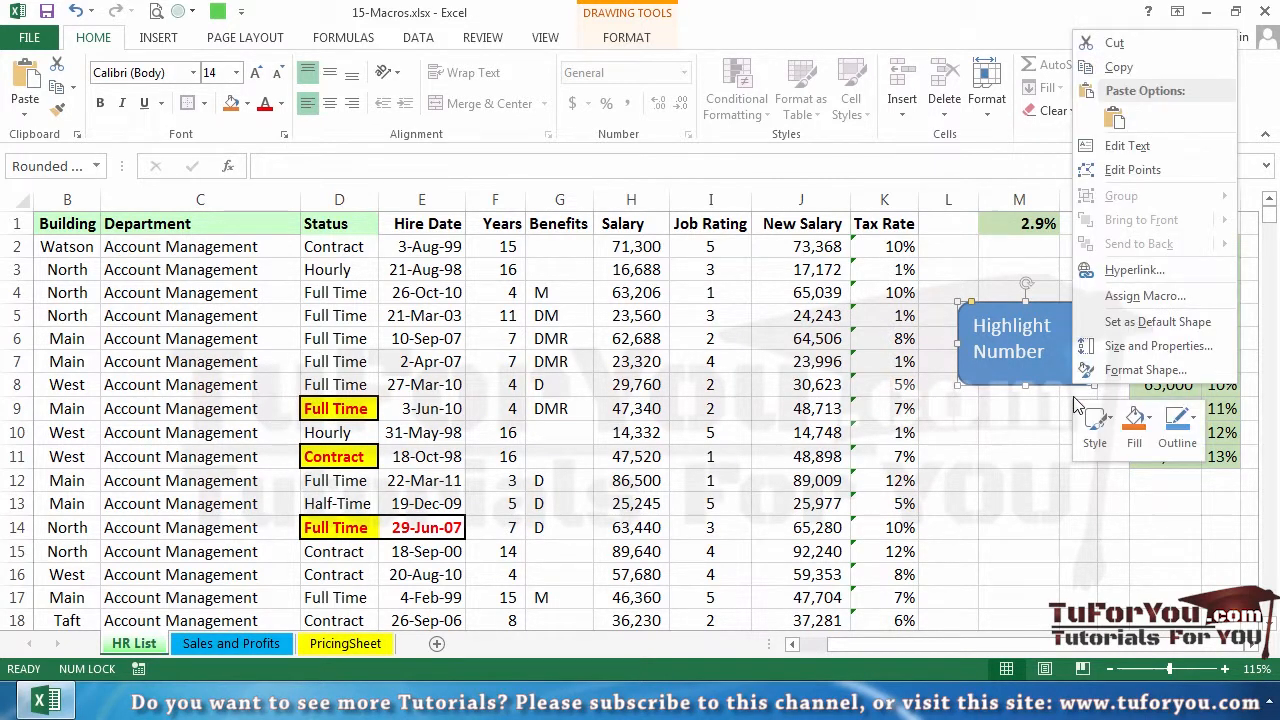
pyautogui.click(1145, 300)
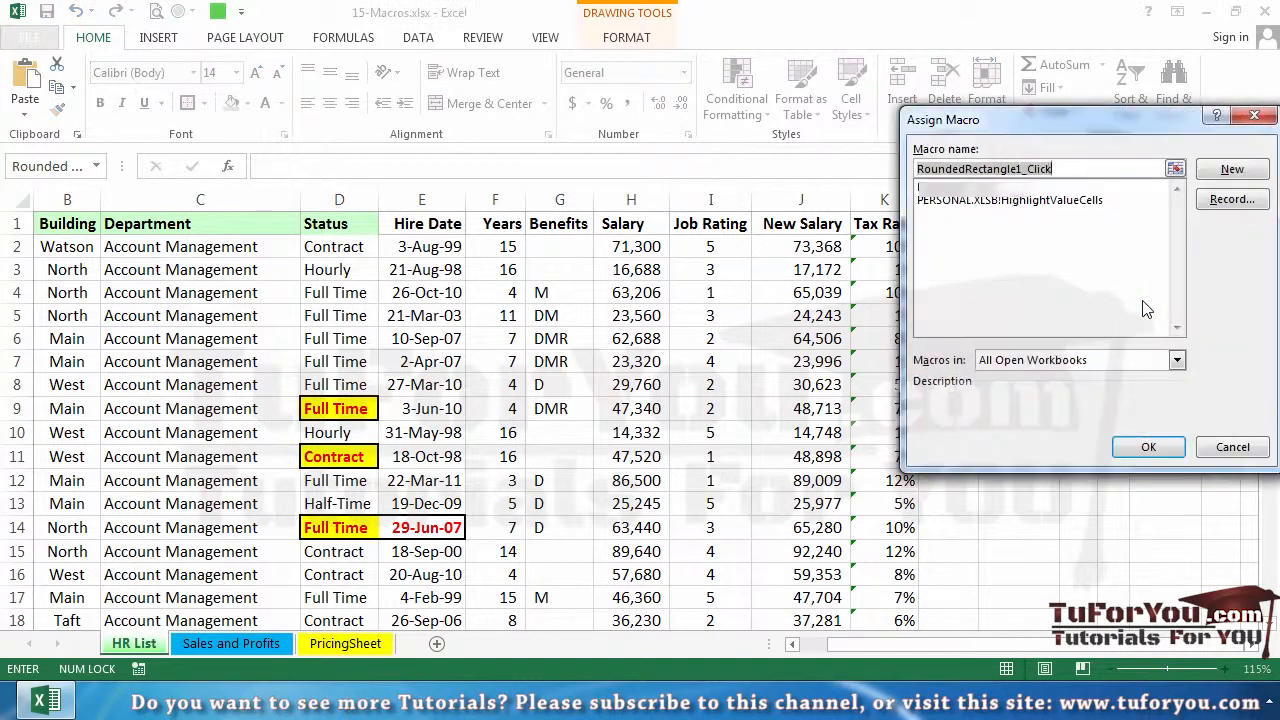
pyautogui.click(996, 201)
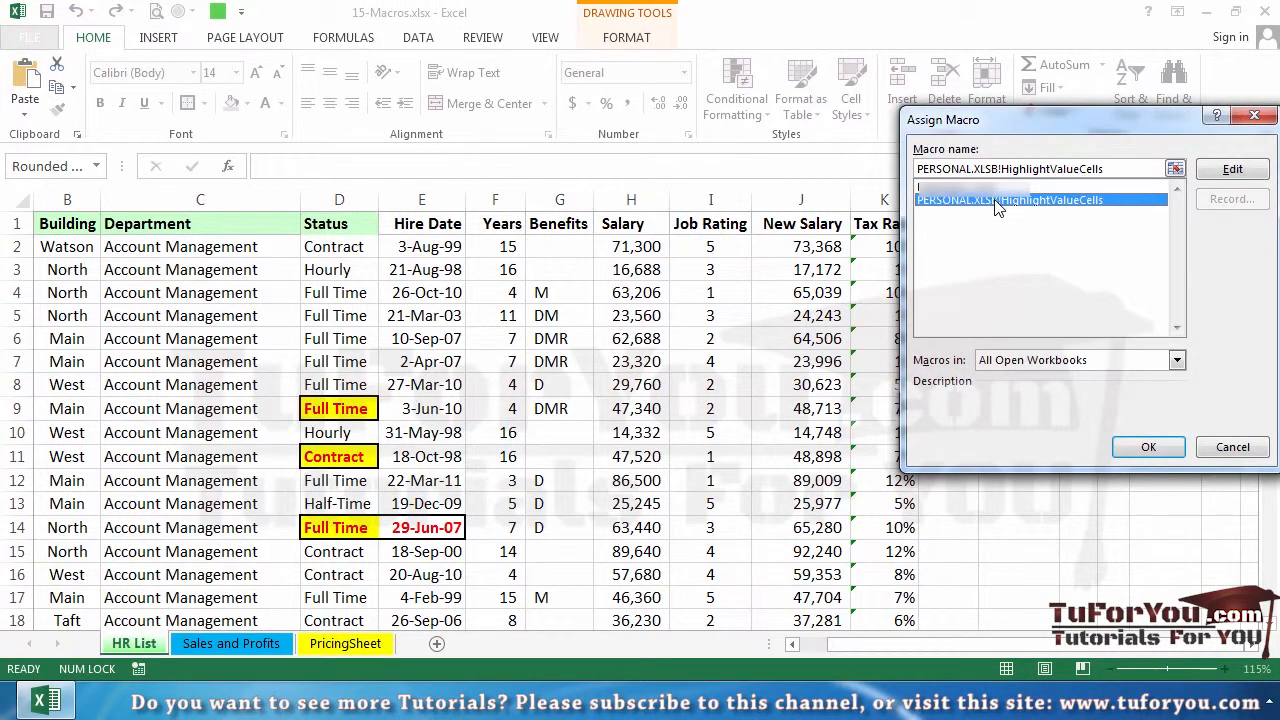
pyautogui.click(1156, 447)
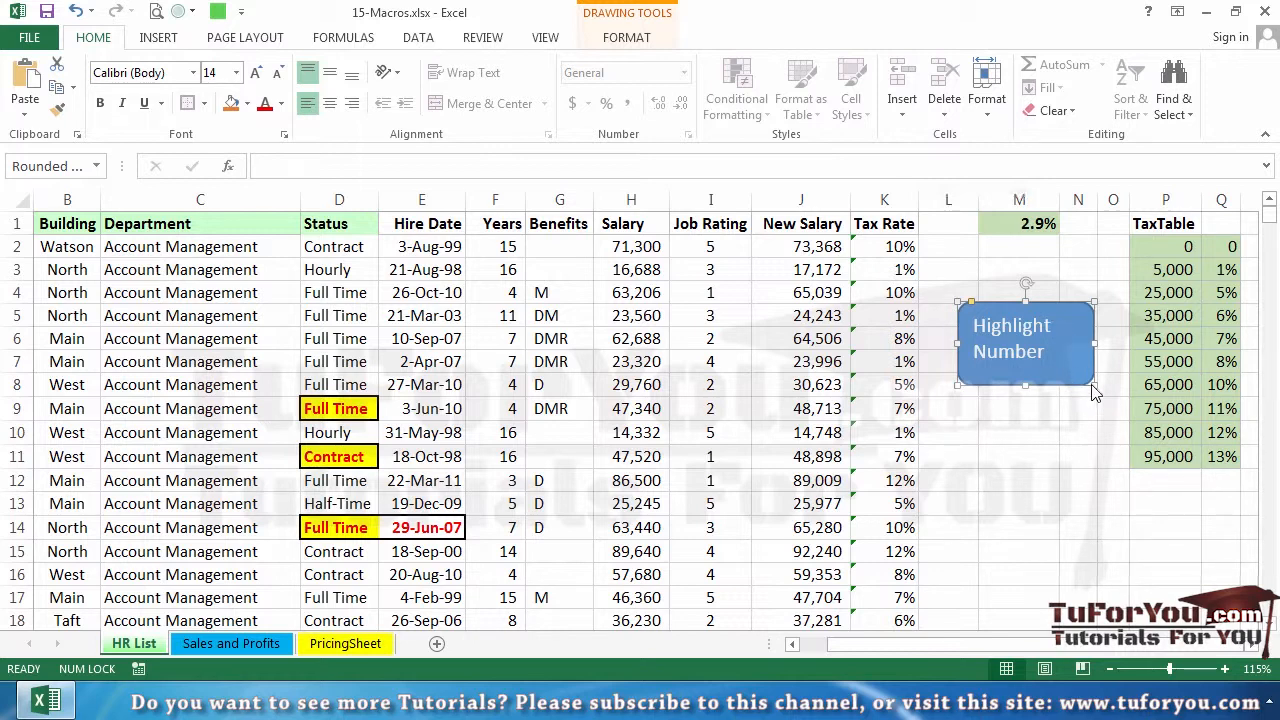
# Enlarge the rounded rectangle so its whole label fits, shift it slightly left off the TaxTable, and deselect it
pyautogui.moveTo(1094, 386); pyautogui.dragTo(1094, 414)
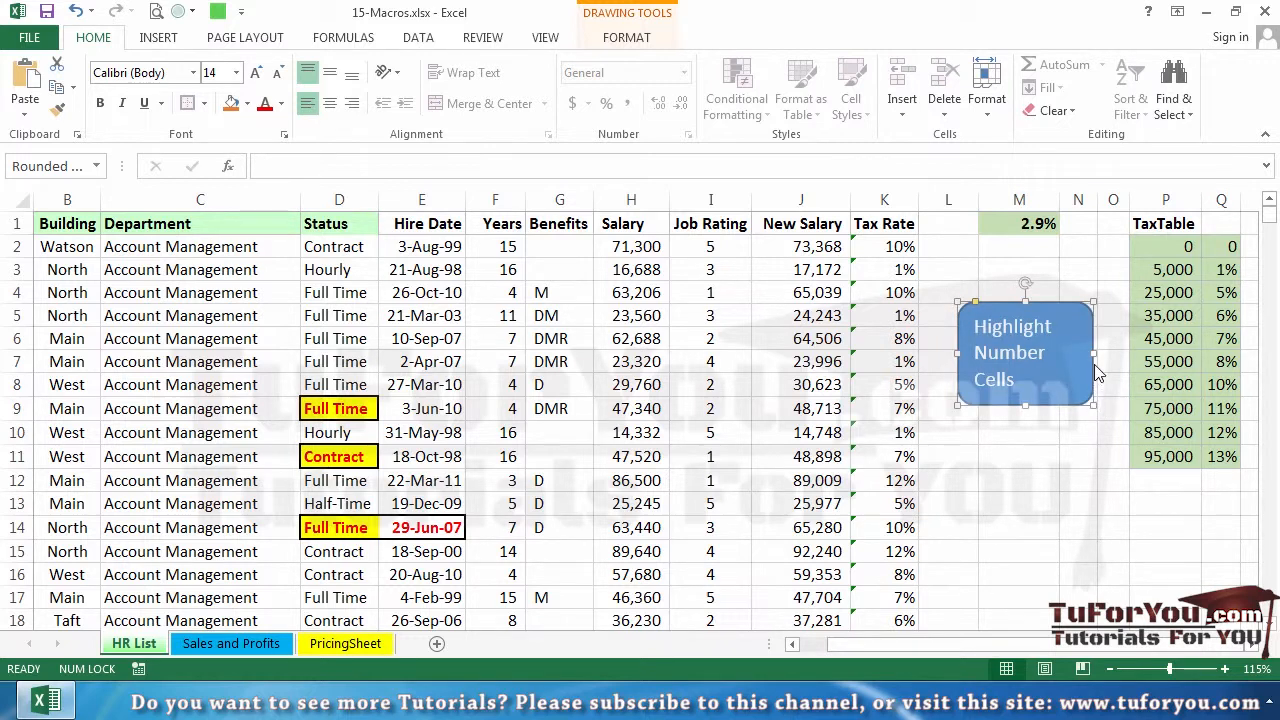
pyautogui.moveTo(1094, 353); pyautogui.dragTo(1128, 348)
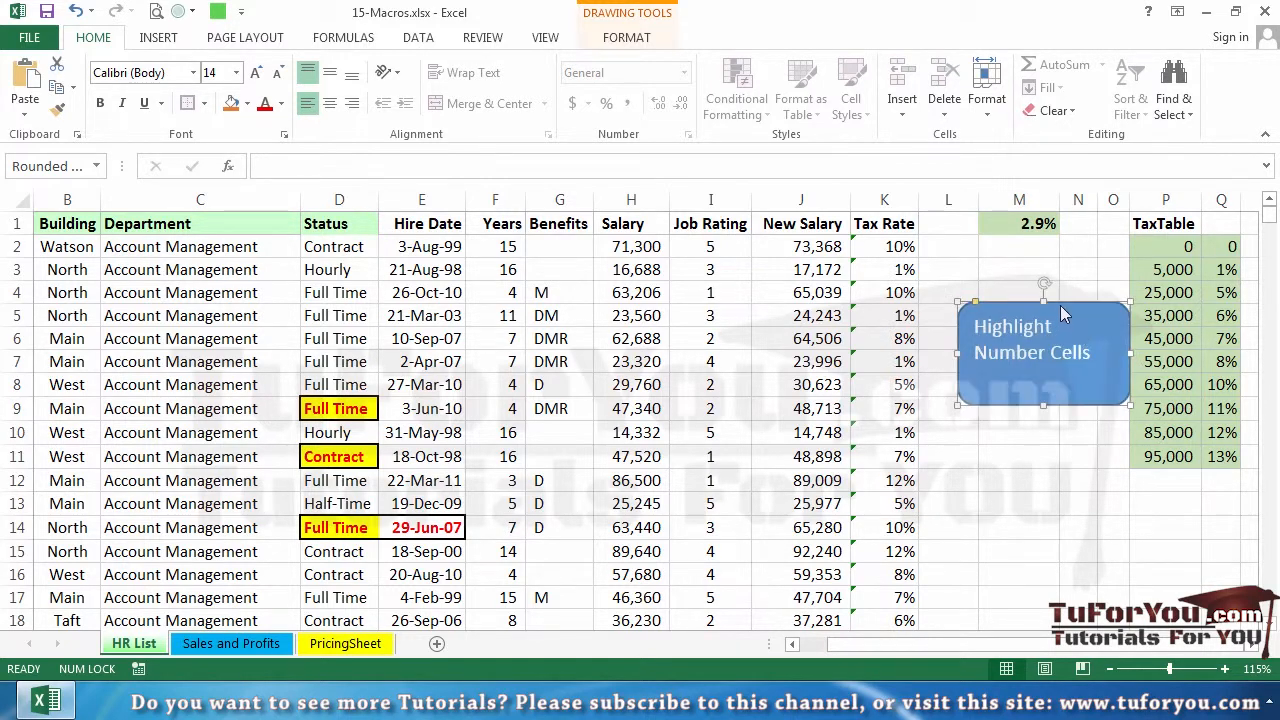
pyautogui.moveTo(1060, 305); pyautogui.dragTo(1043, 305)
pyautogui.click(1050, 506)
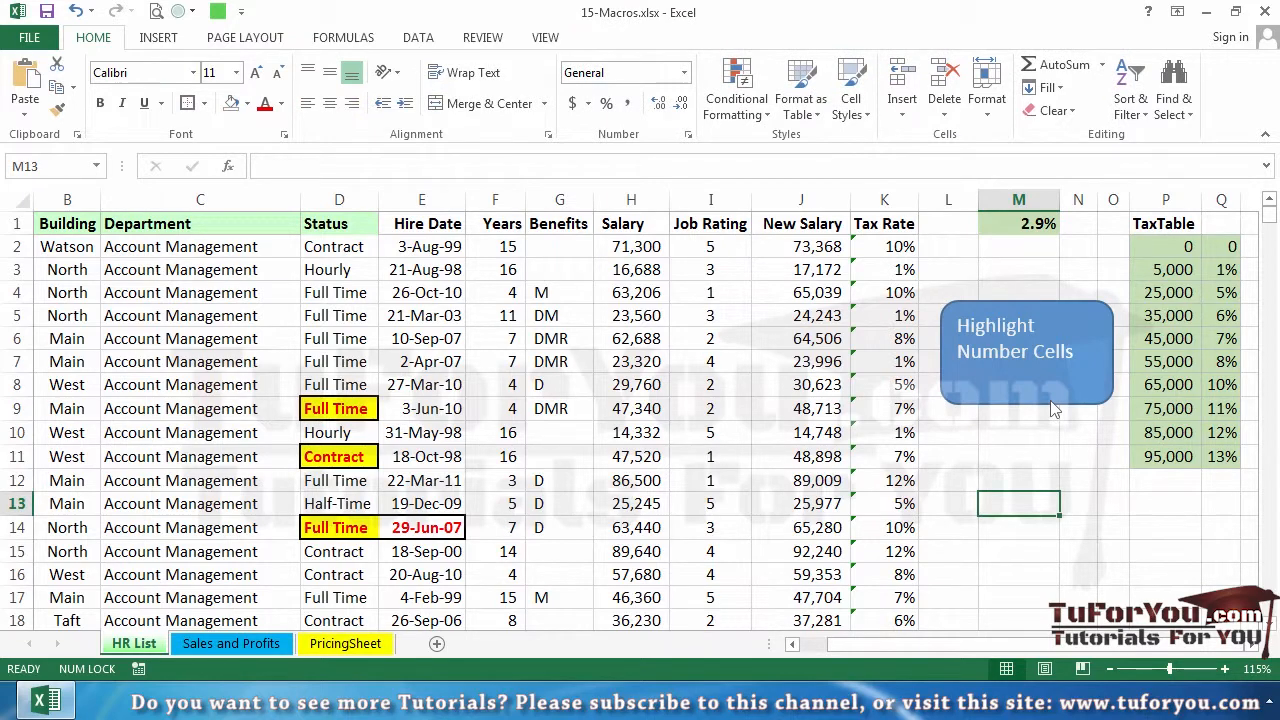
# Run the HighlightValueCells macro on the HR List sheet using the Highlight Number Cells shape, and select cell M11
pyautogui.hotkey('ctrl', 'Home')
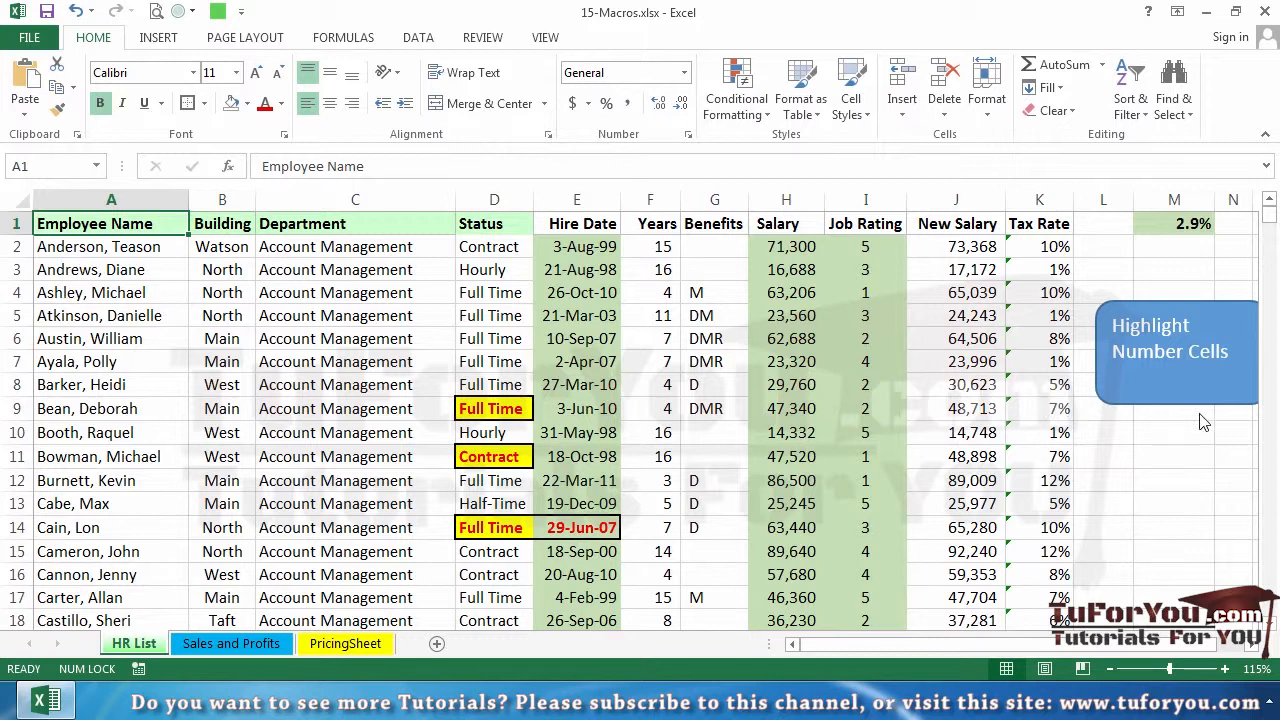
pyautogui.click(1207, 459)
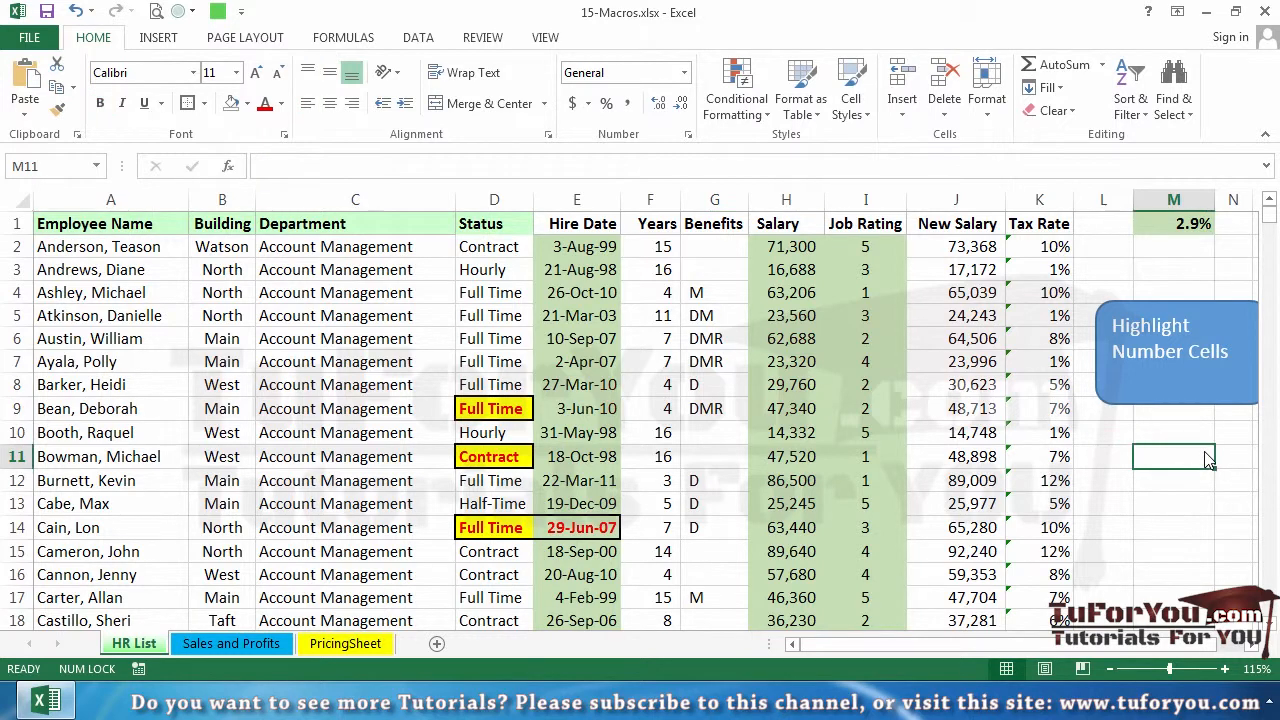